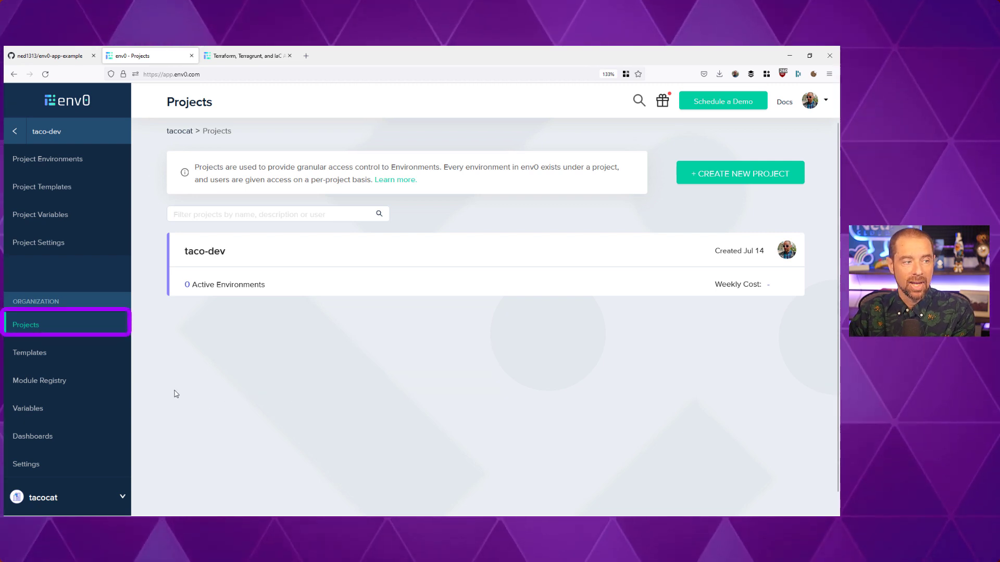
Look over the organization's templates and its private module registry
click(35, 359)
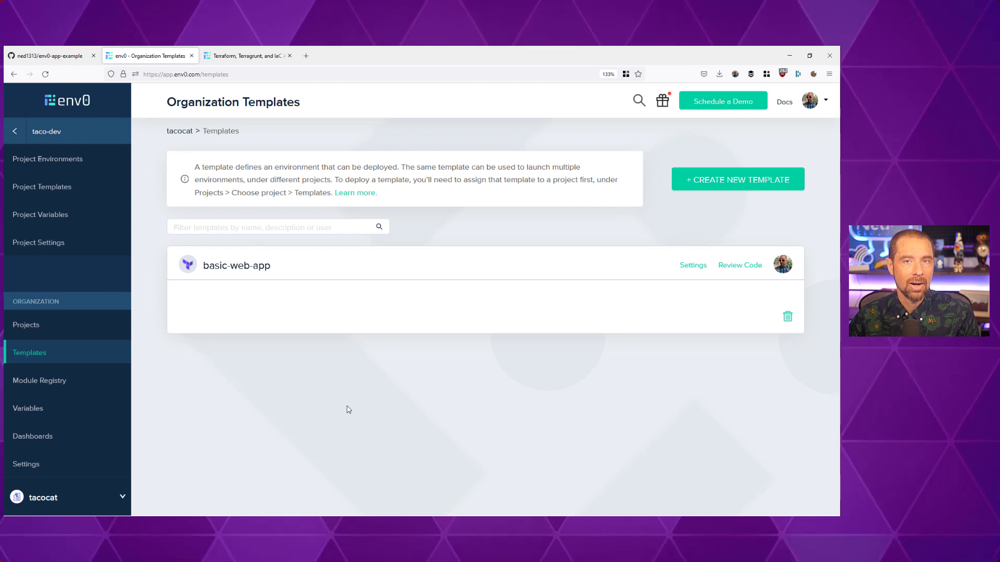
click(91, 379)
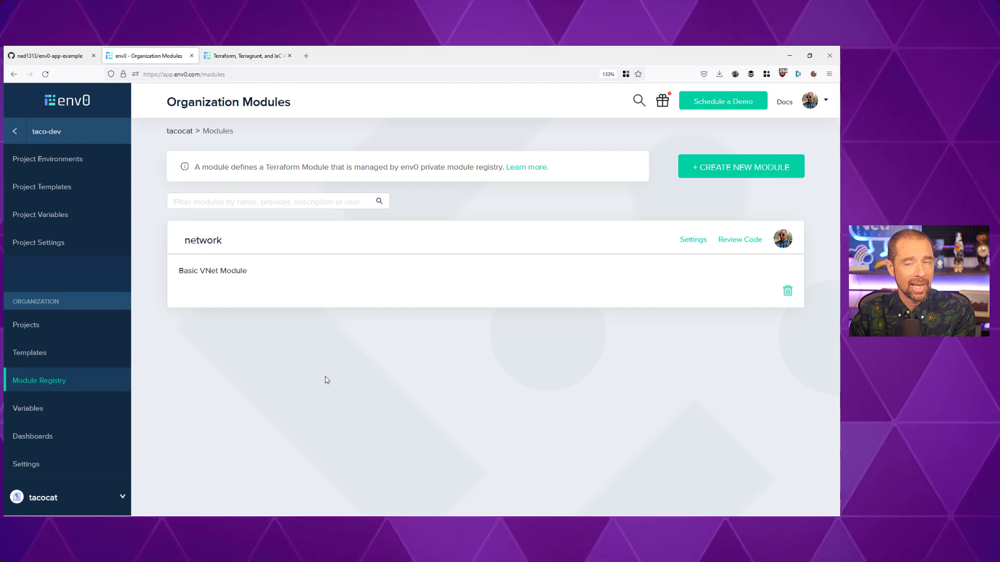
Examine the organization's global variables, including the options for business_unit_tag, the formats offered for new Terraform variables, and the environment variables
click(47, 408)
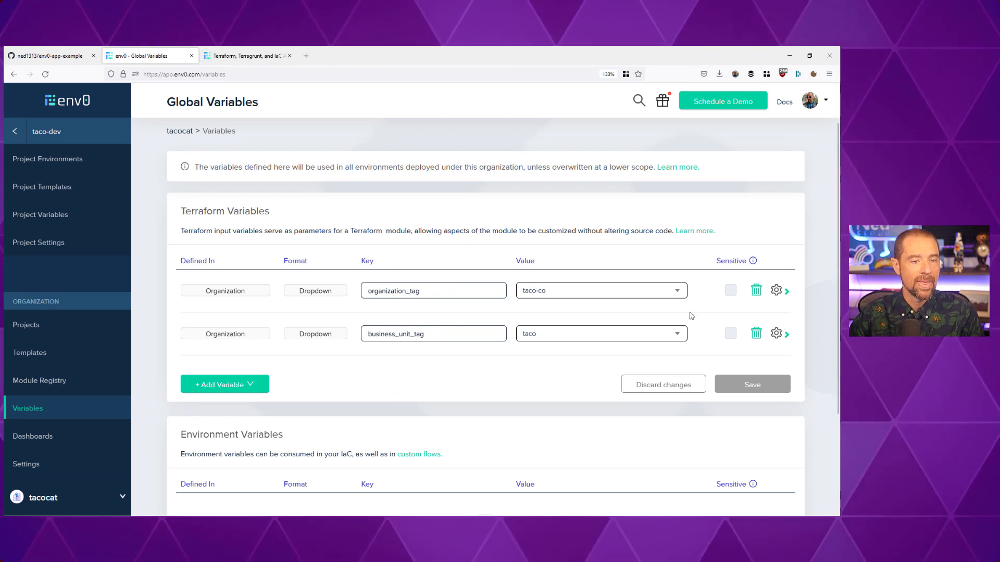
click(678, 337)
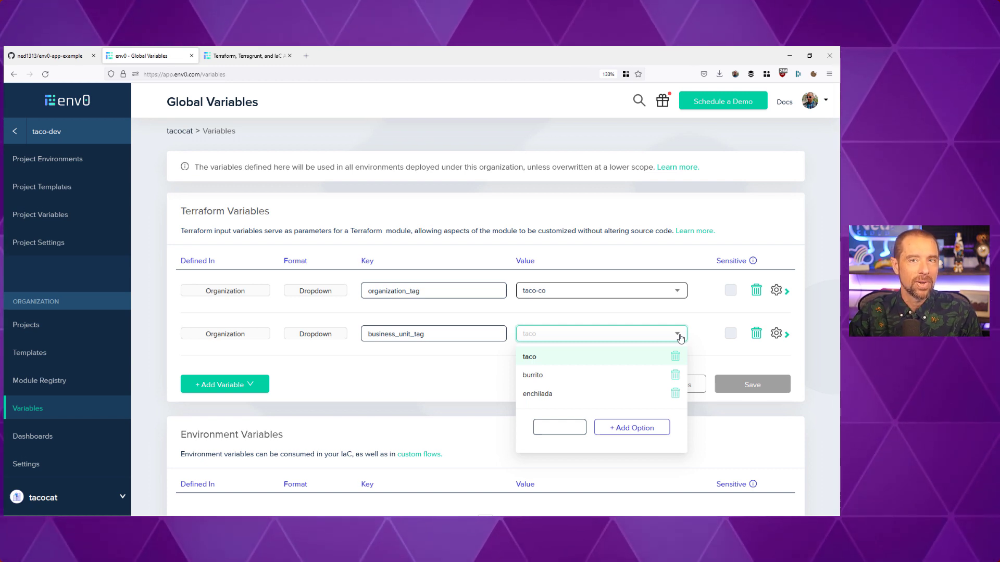
click(432, 392)
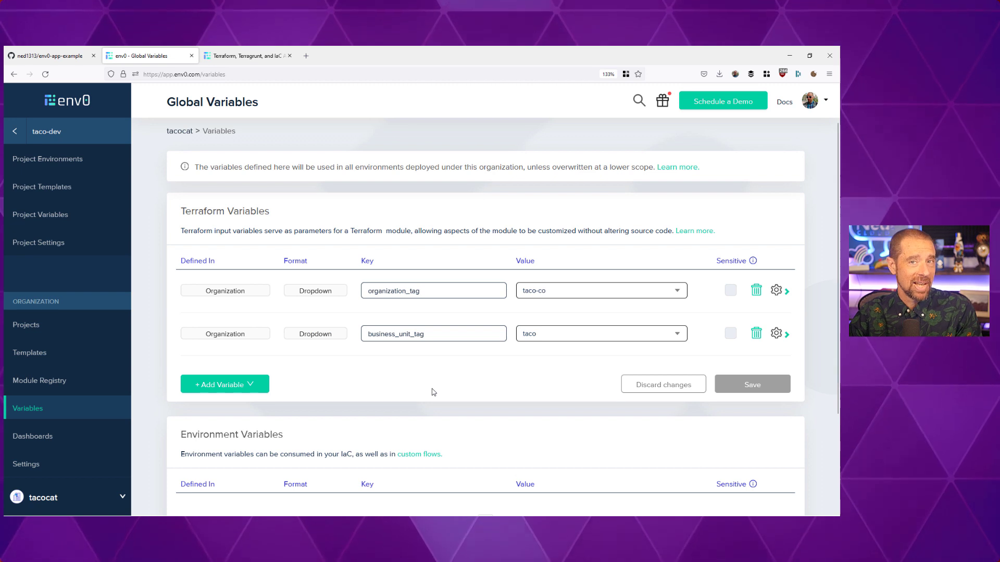
click(254, 387)
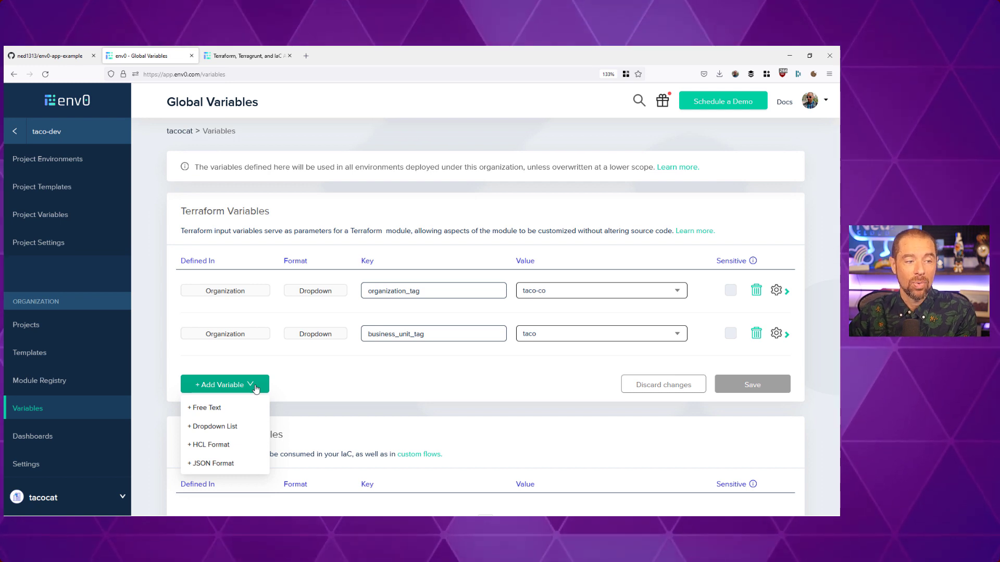
click(368, 389)
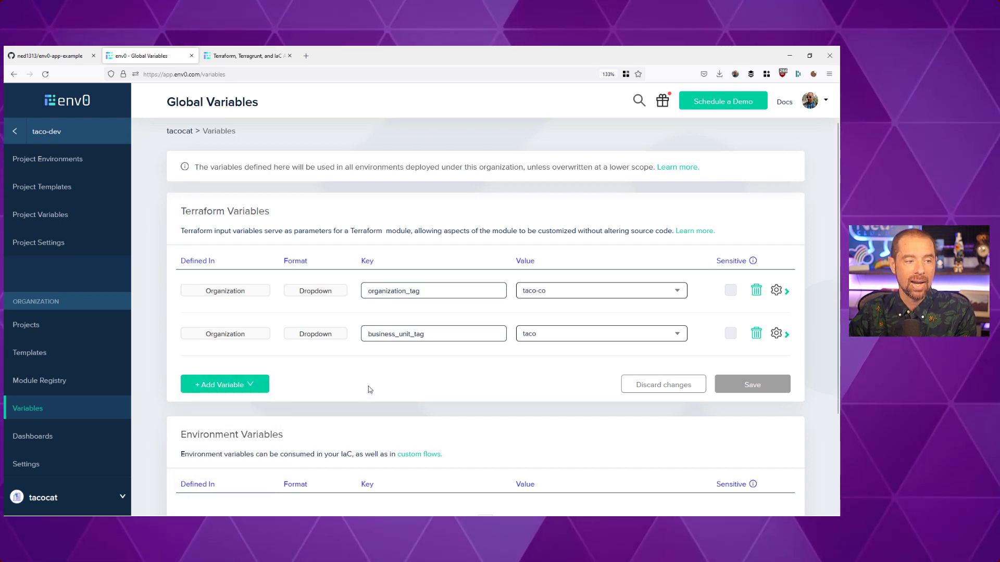
scroll(369, 390, down, 3)
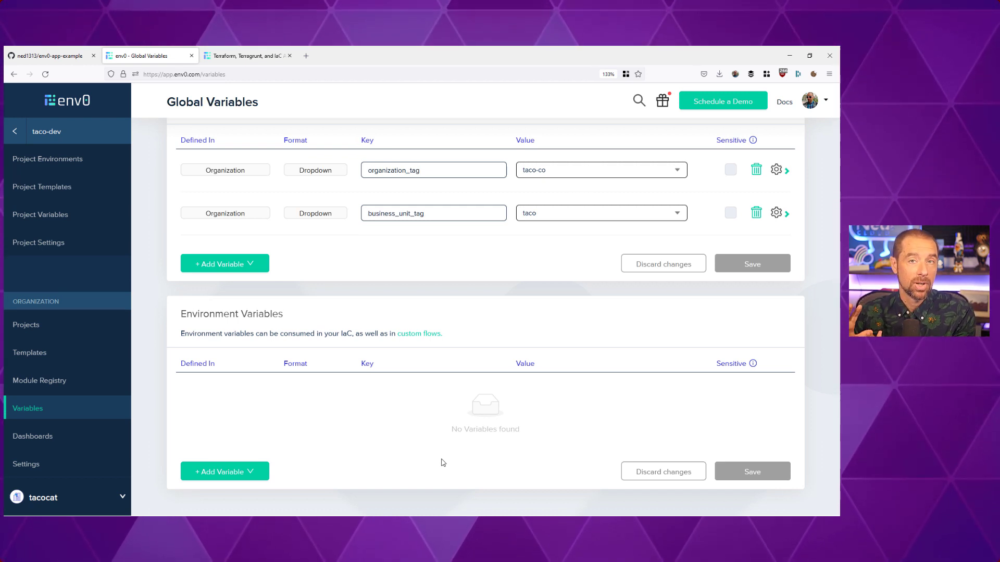
Examine the cloud credentials and cost credentials in the organization settings
click(40, 470)
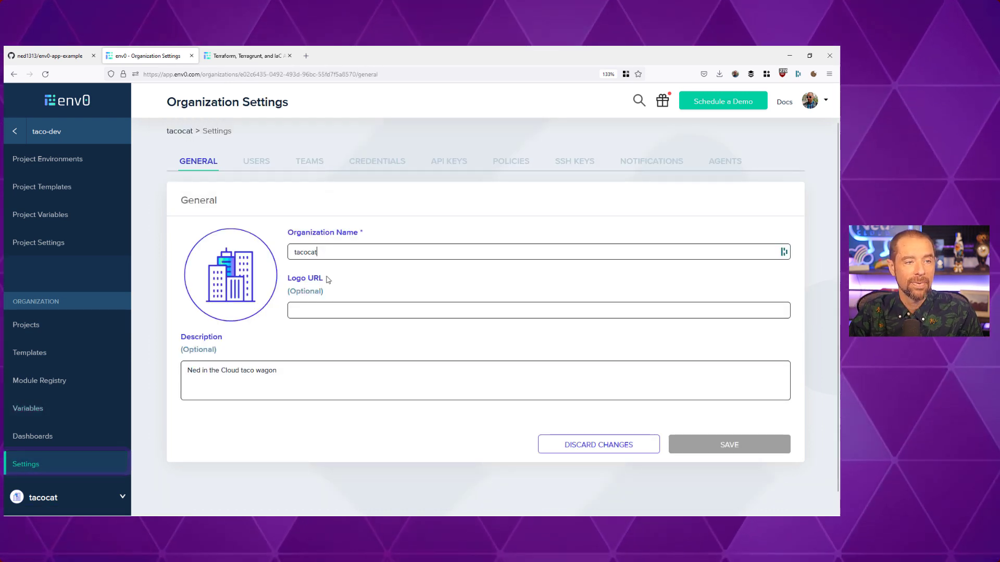
click(375, 161)
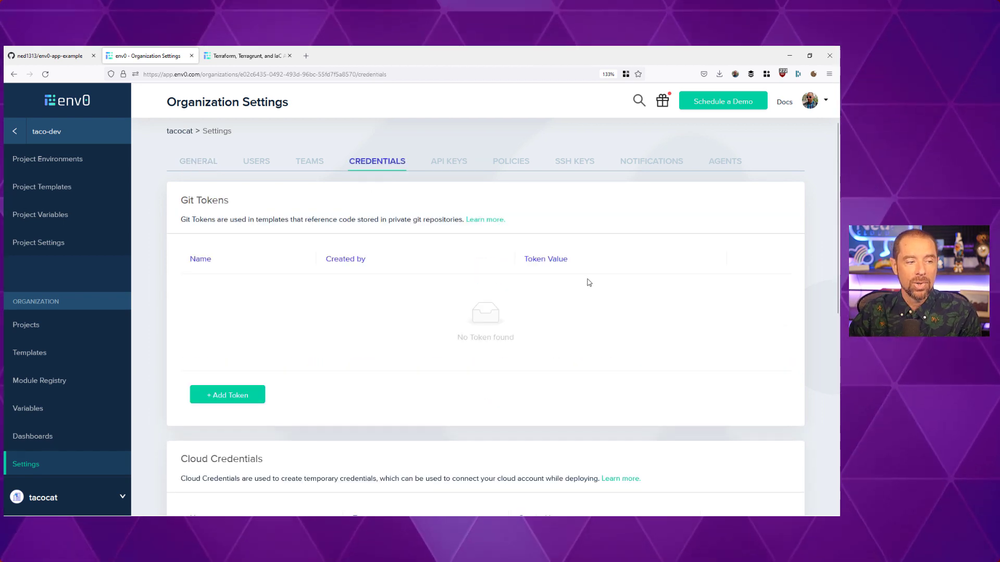
scroll(589, 282, down, 5)
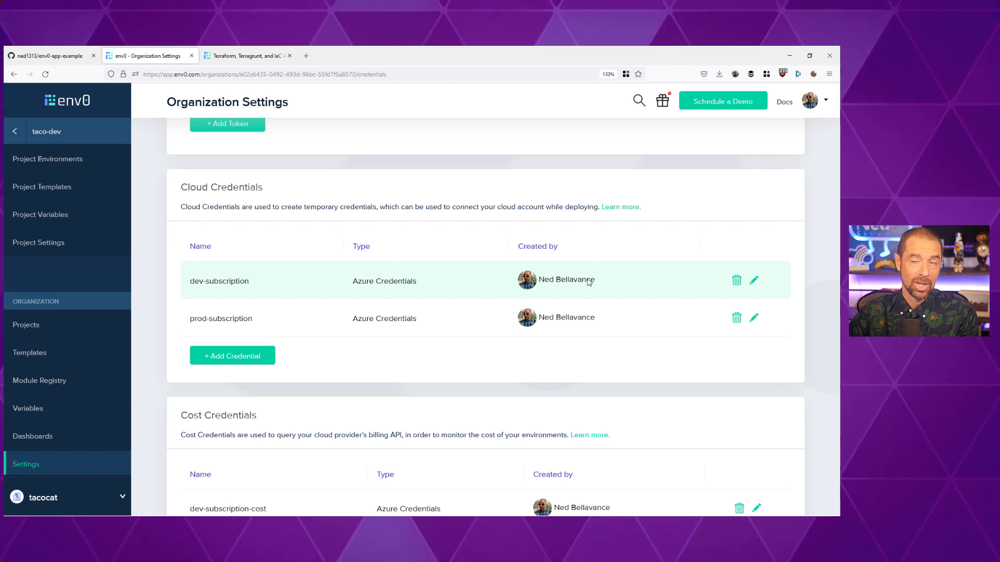
scroll(589, 282, down, 3)
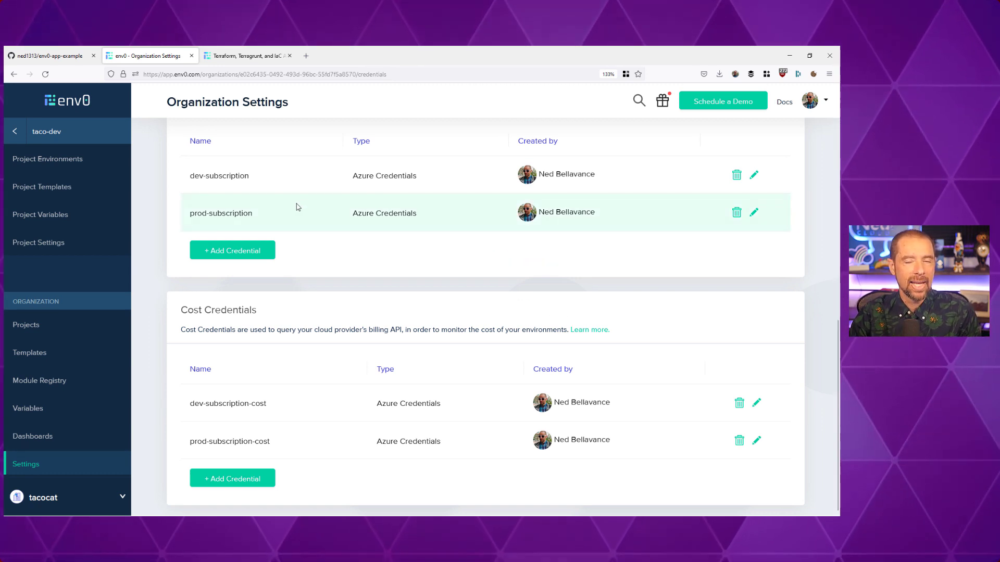
Open the taco-dev project and look over its environments, templates and variables
click(39, 326)
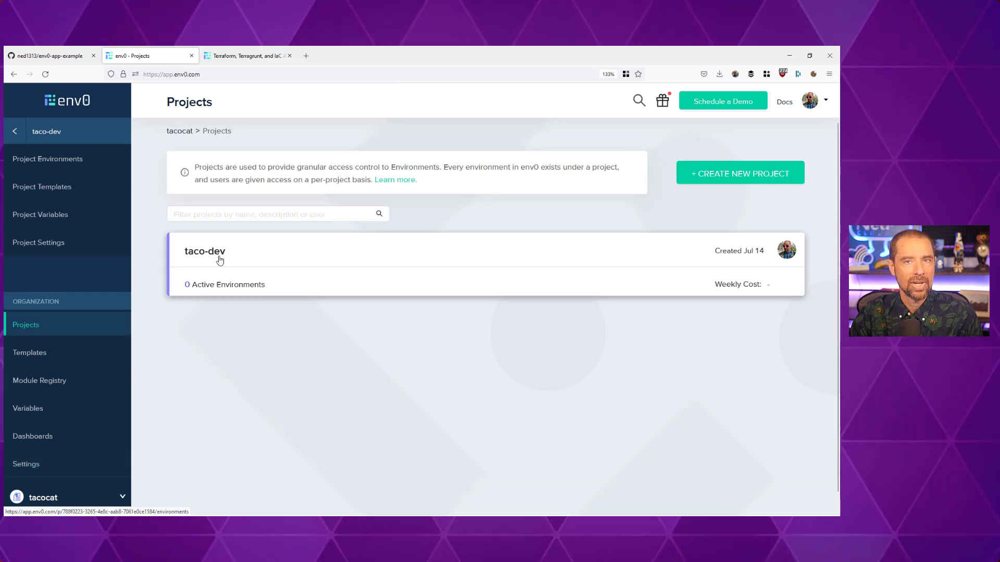
click(220, 261)
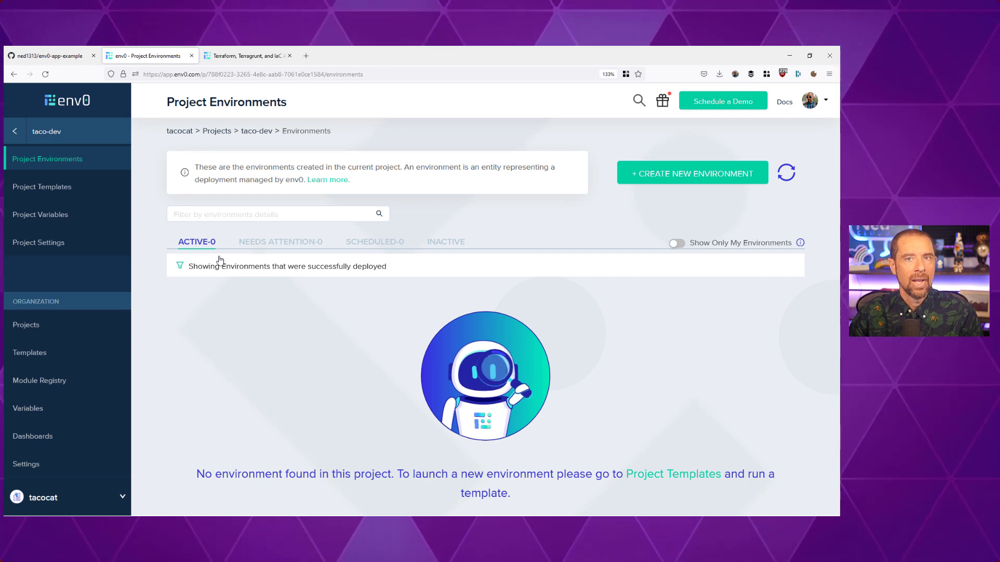
click(83, 193)
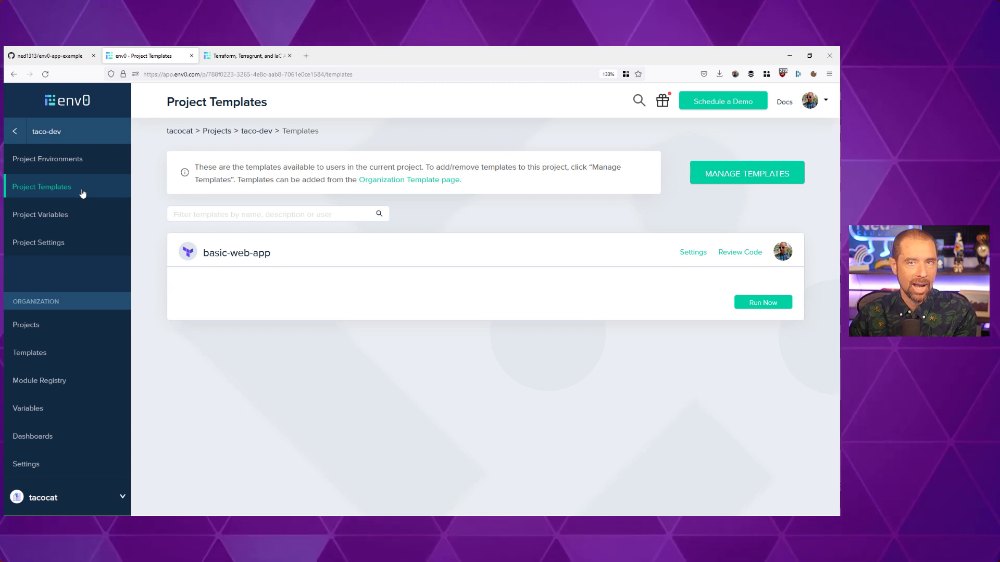
click(75, 216)
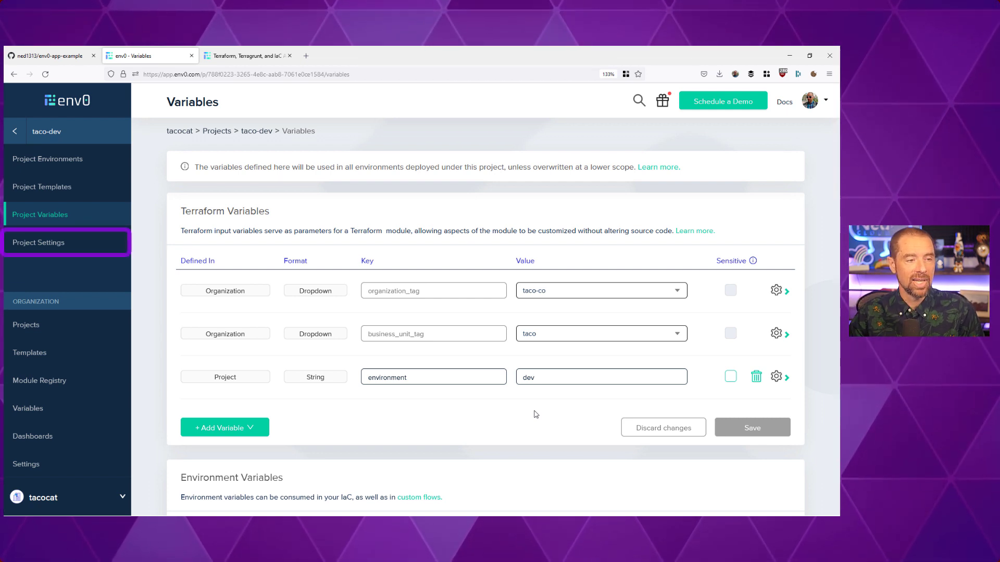
Examine the deployment credentials, cost credentials and team access in the taco-dev project settings
click(67, 249)
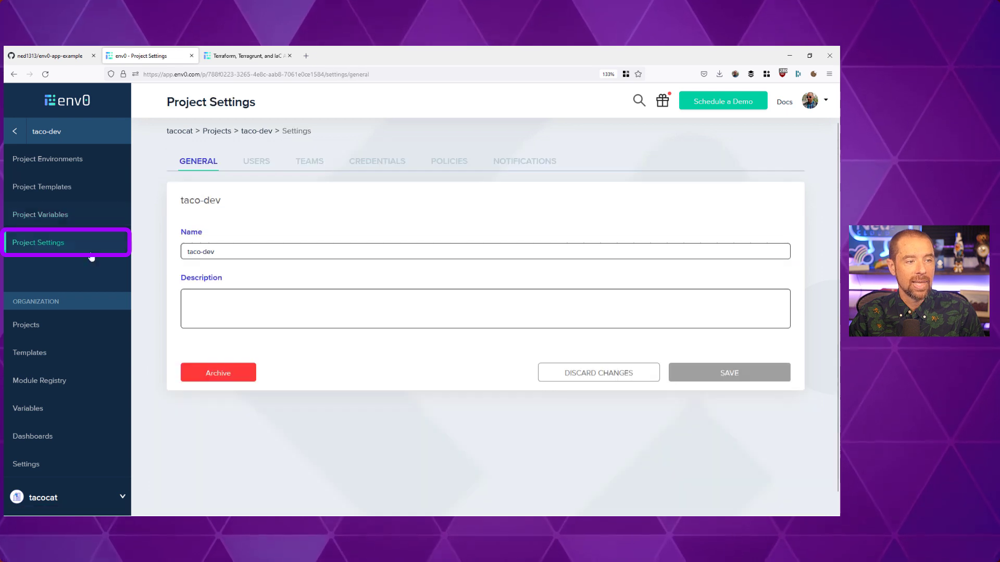
click(390, 164)
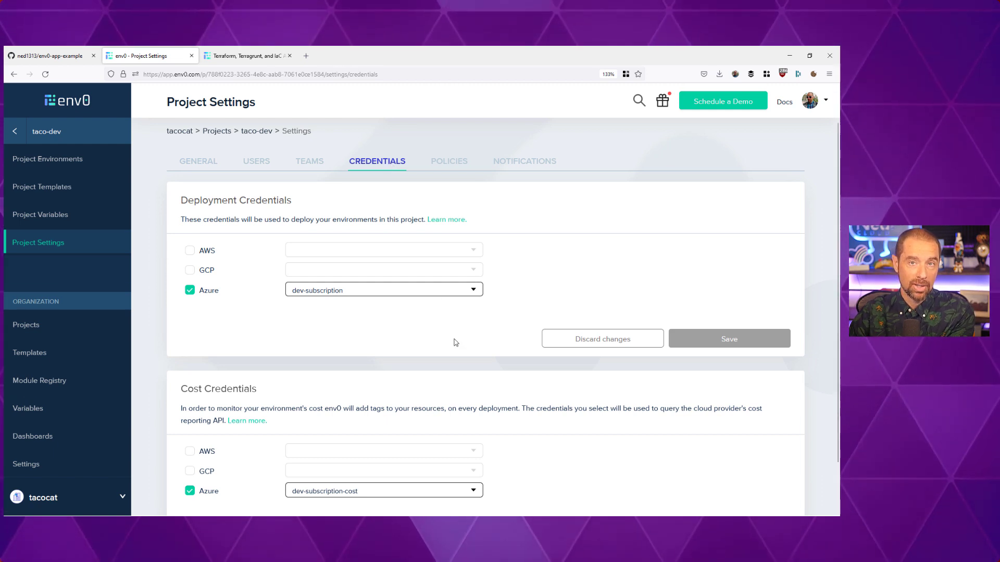
scroll(456, 342, down, 1)
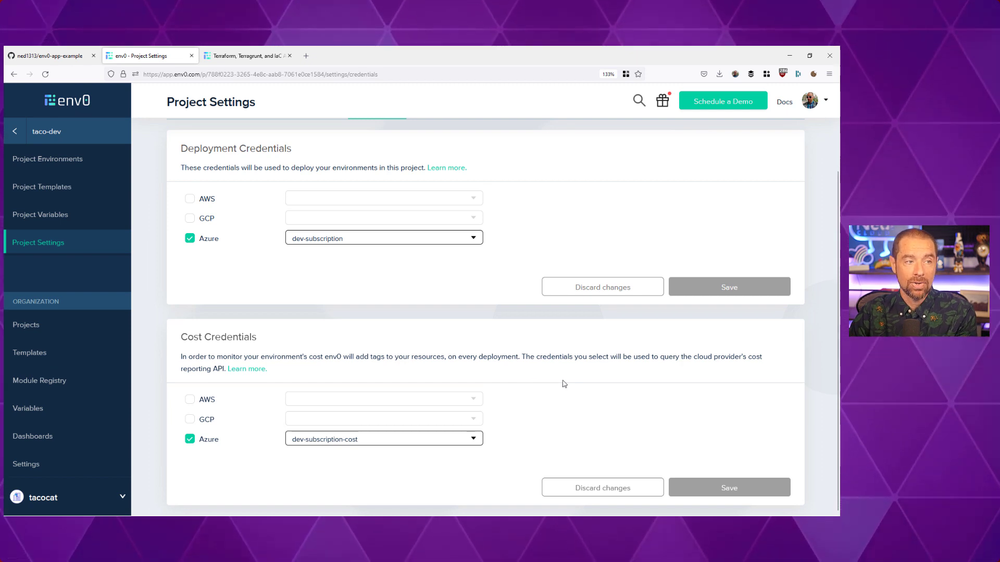
scroll(562, 384, up, 1)
click(310, 164)
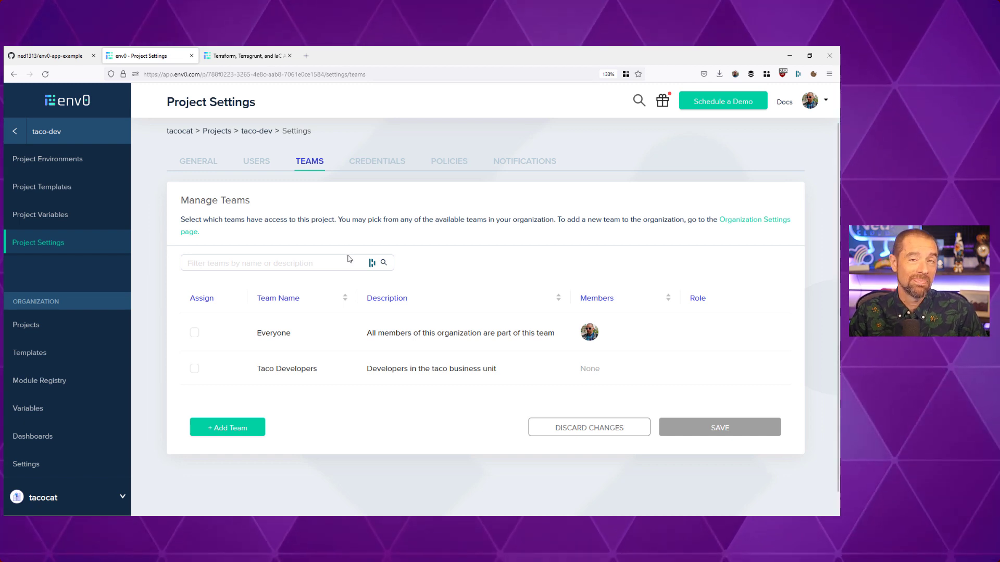
Start a new taco-dev environment from the basic-web-app template and set its revision to the development branch
click(38, 161)
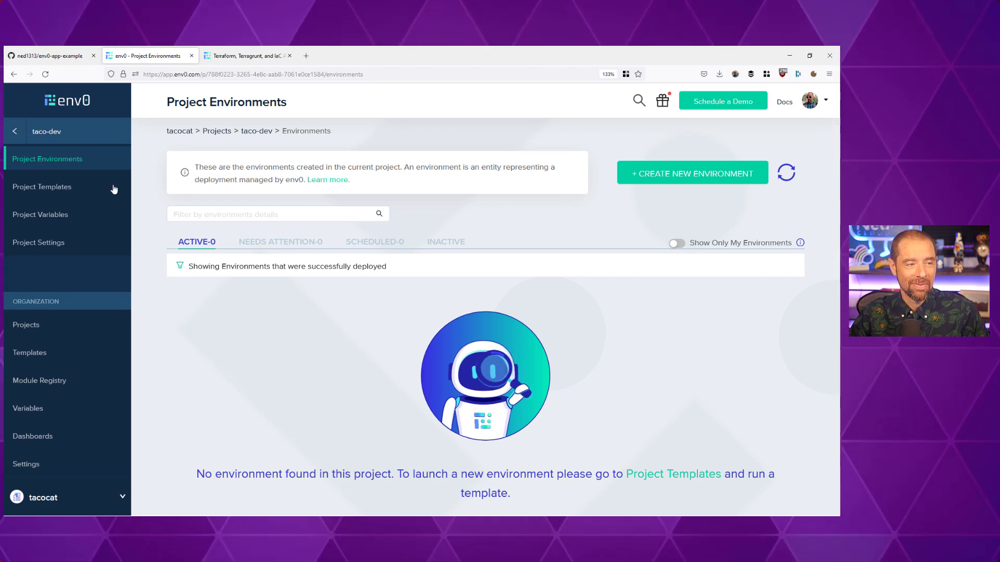
click(676, 178)
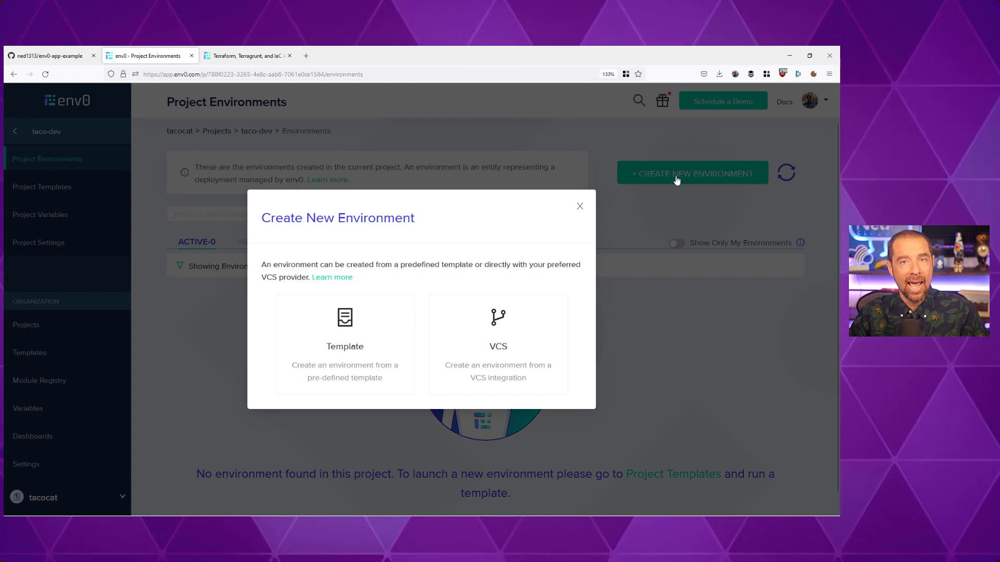
click(379, 321)
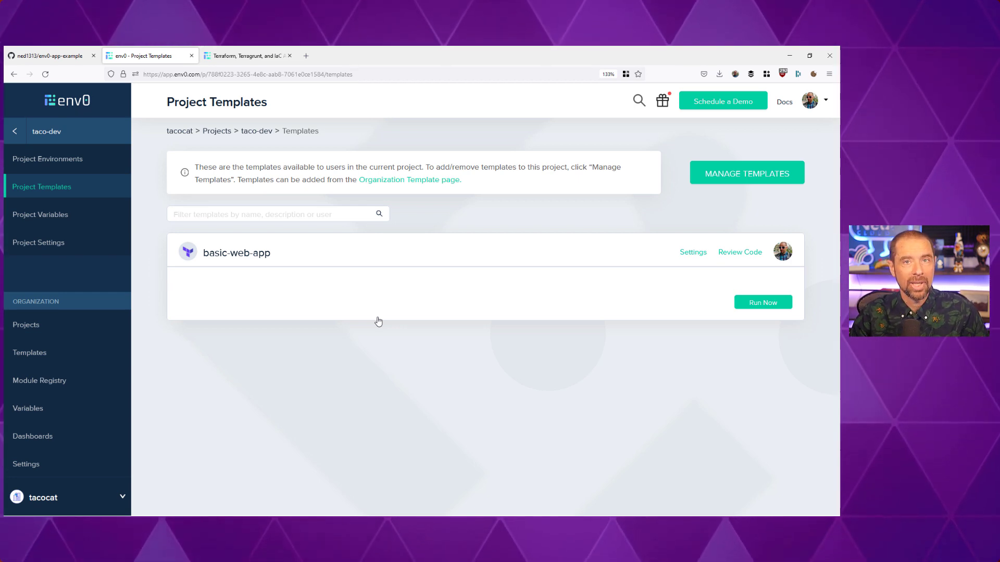
click(761, 303)
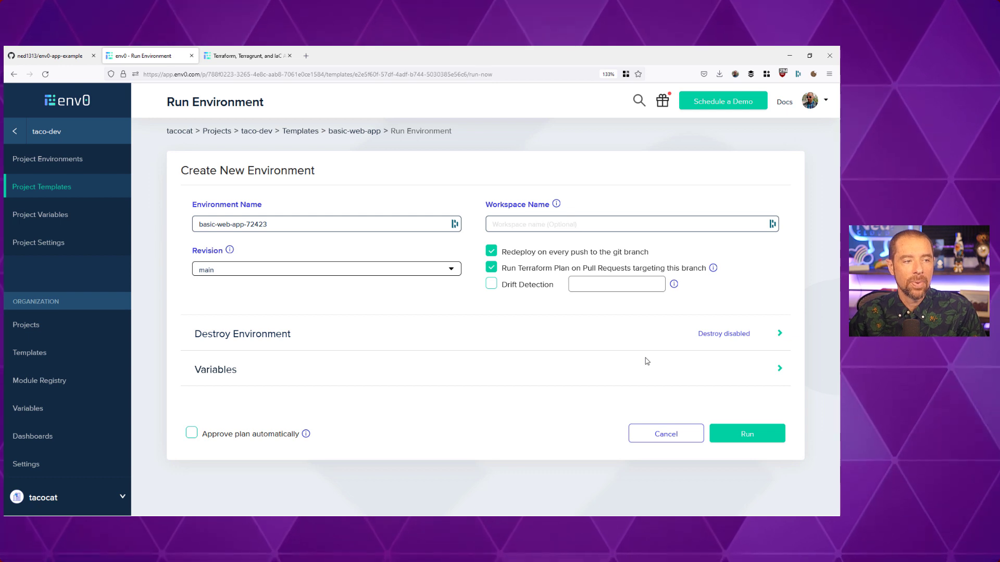
click(451, 269)
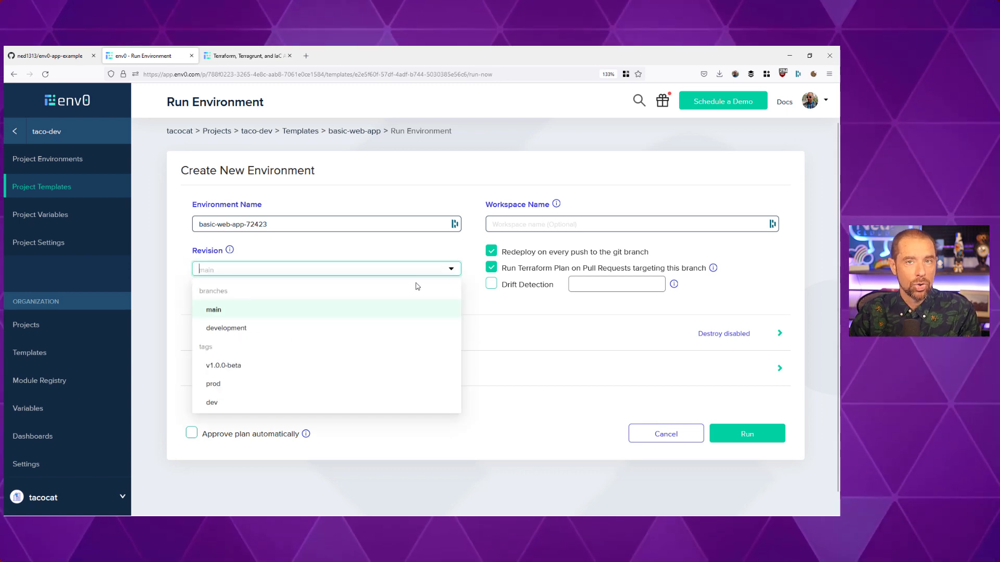
click(304, 328)
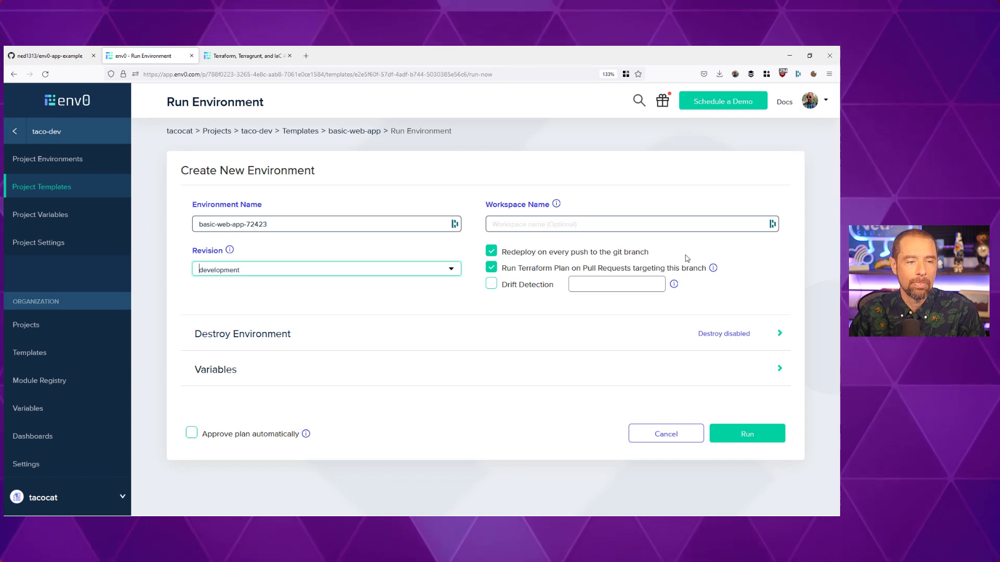
Enable drift detection for the new environment with the cron schedule 0 * * * *
click(492, 284)
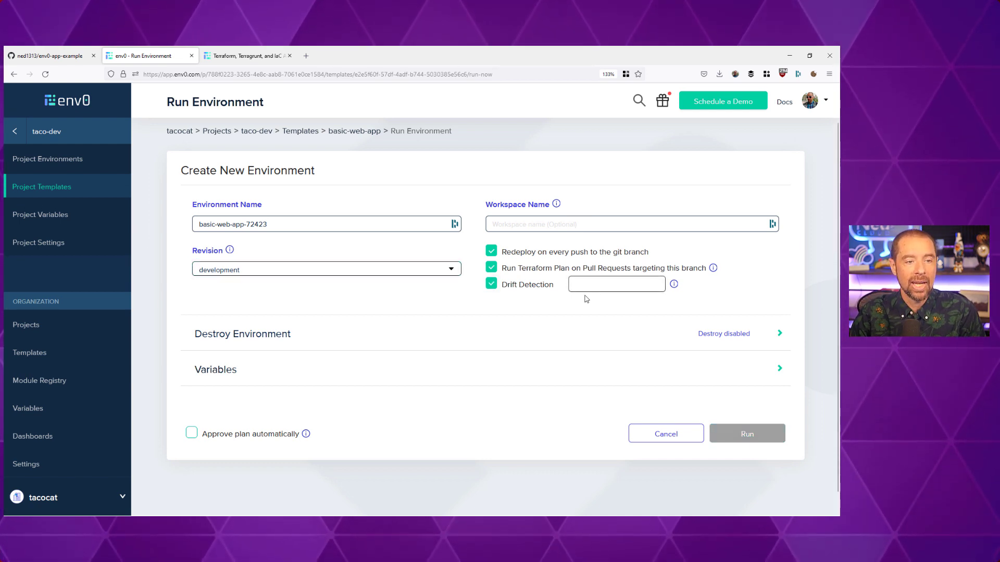
click(582, 284)
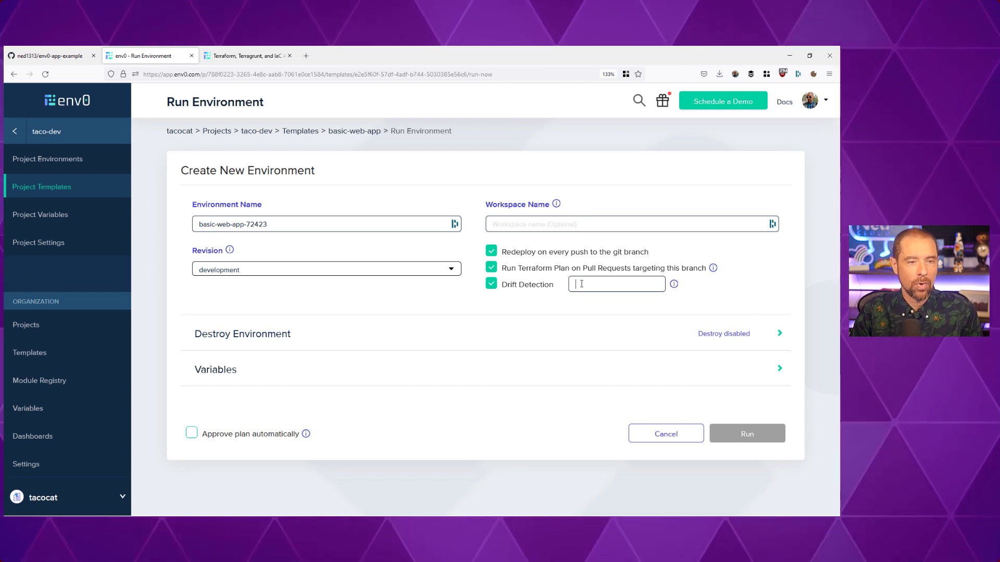
text(0 * * *)
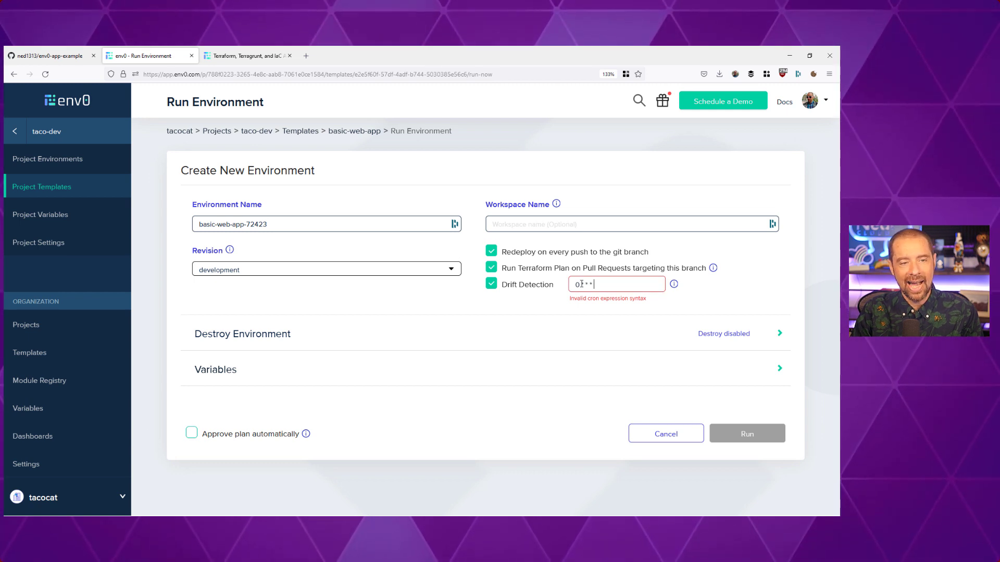
text( *)
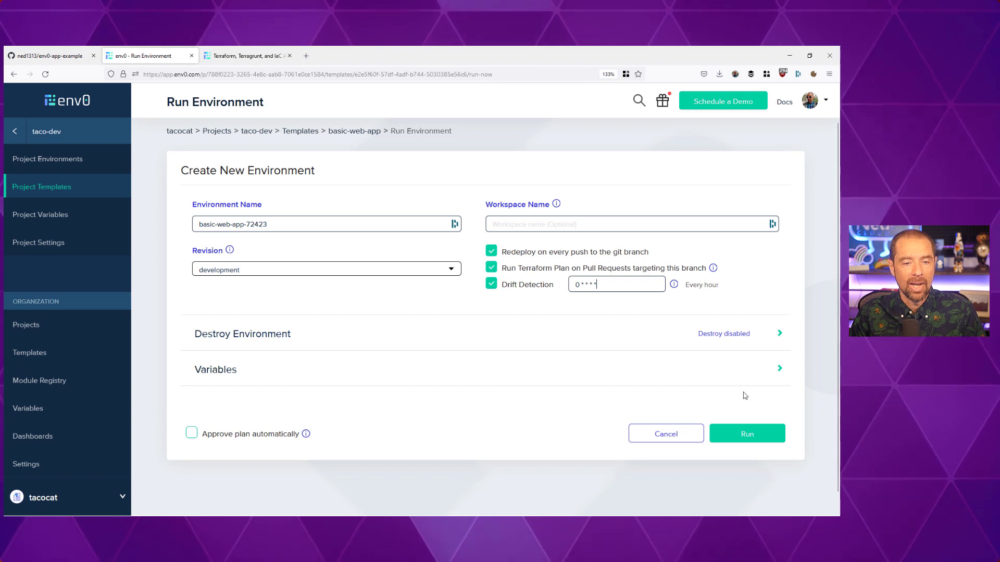
Review the new environment's Terraform and environment variables, and run the deployment without automatic plan approval
click(780, 369)
scroll(681, 367, down, 5)
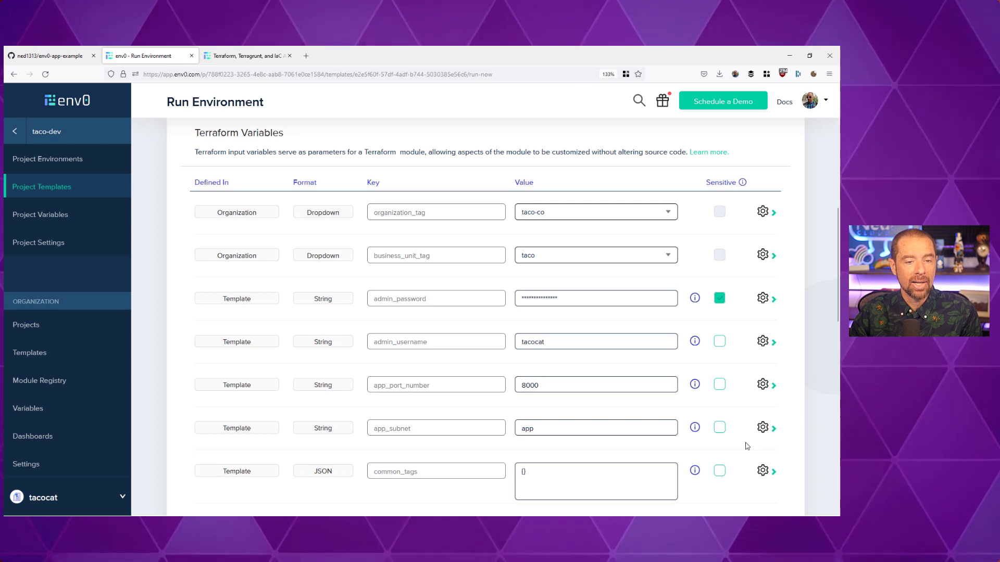
scroll(765, 370, down, 2)
scroll(622, 320, down, 4)
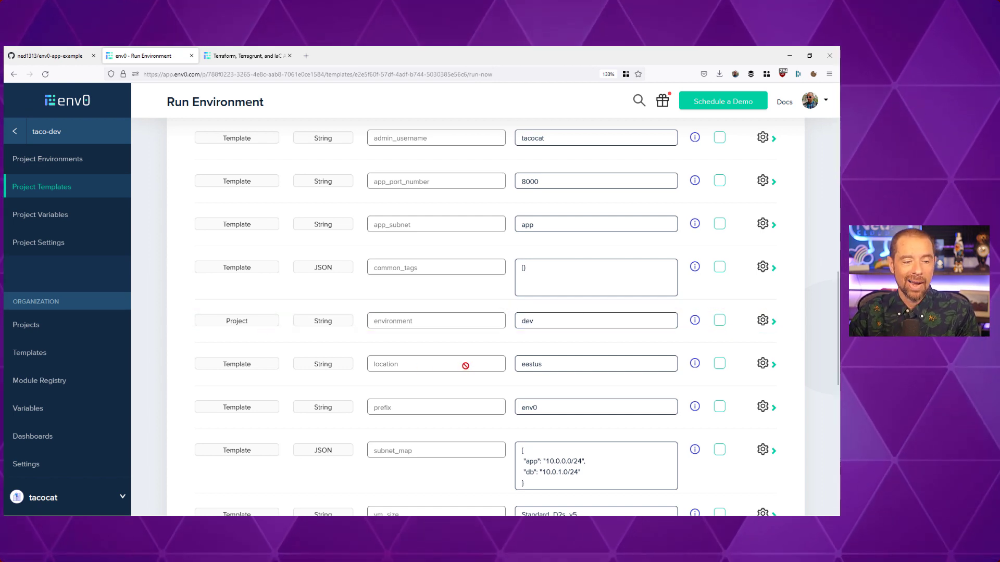
scroll(464, 364, down, 2)
scroll(751, 397, down, 6)
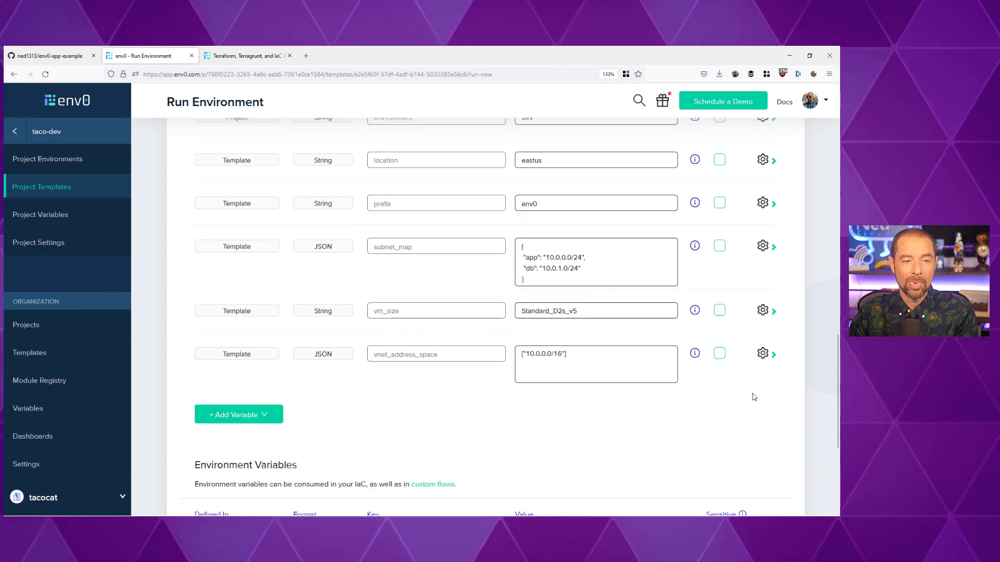
scroll(752, 397, down, 4)
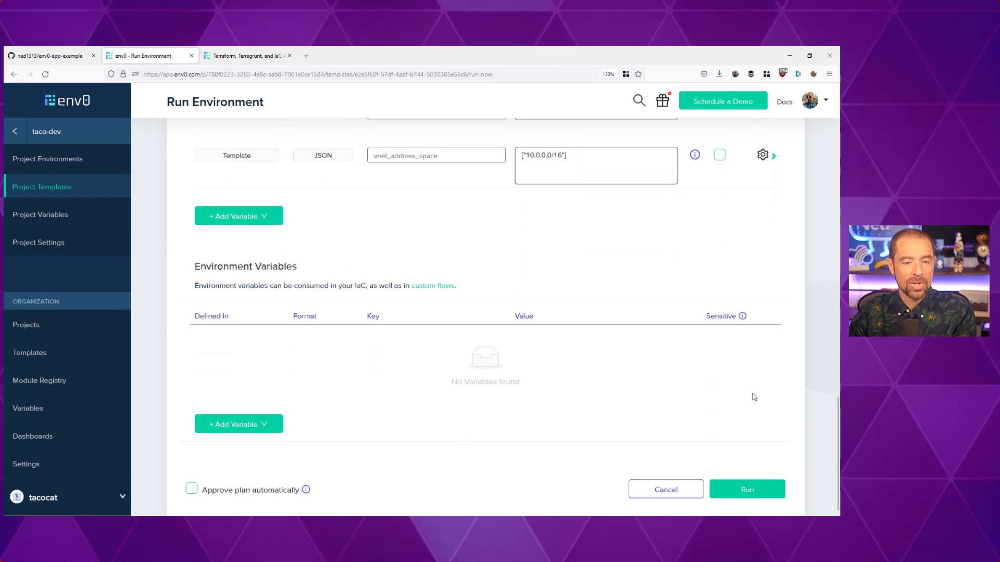
click(753, 492)
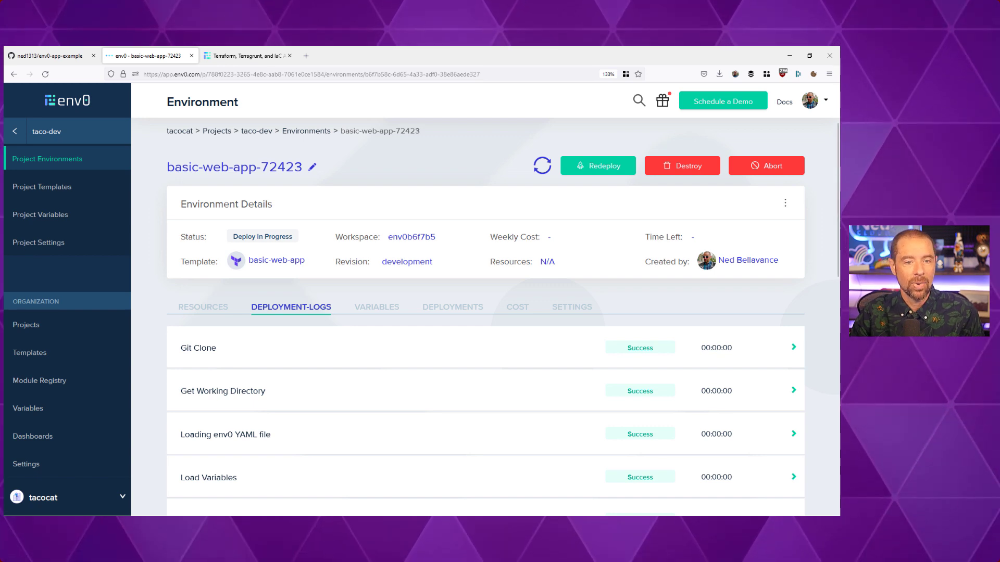
Review the Terraform Plan output and cost estimation in the basic-web-app deployment logs, and approve the plan
scroll(786, 431, down, 4)
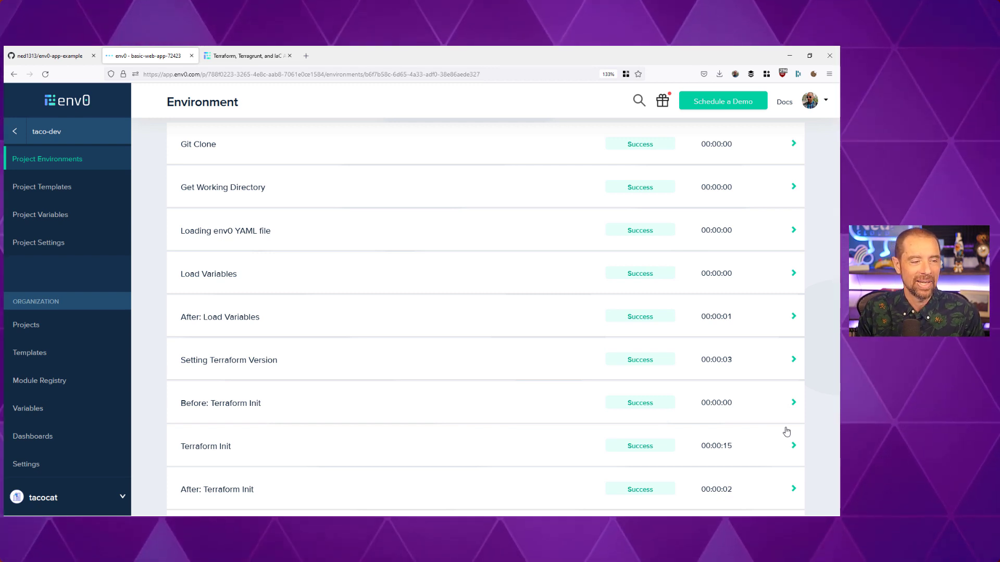
scroll(781, 428, down, 3)
scroll(781, 427, down, 5)
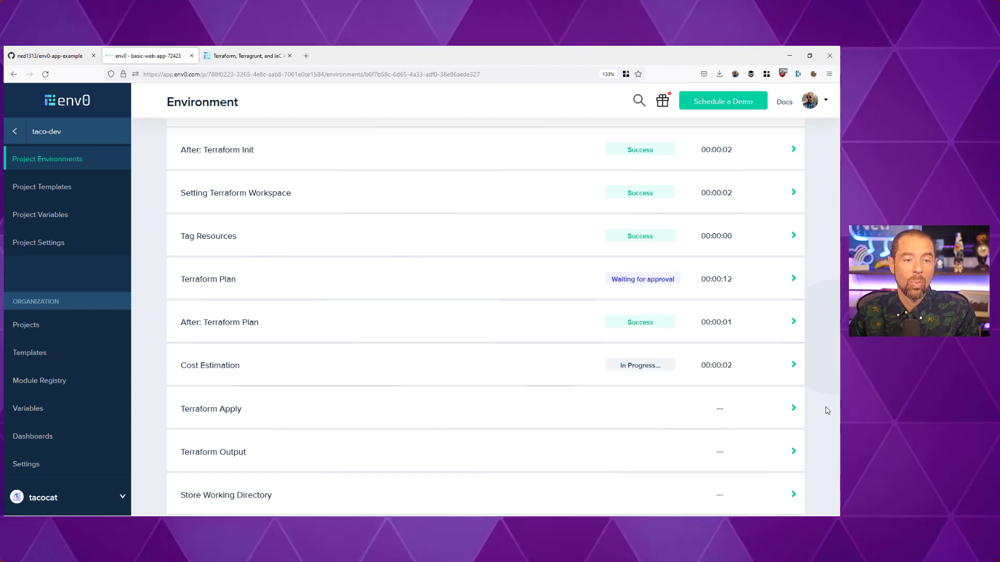
click(793, 279)
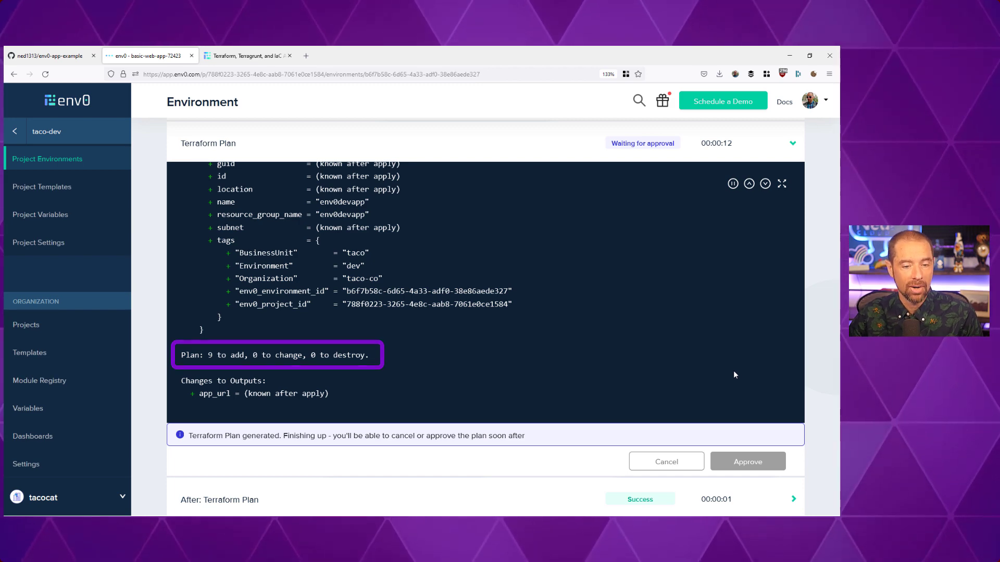
scroll(734, 374, down, 3)
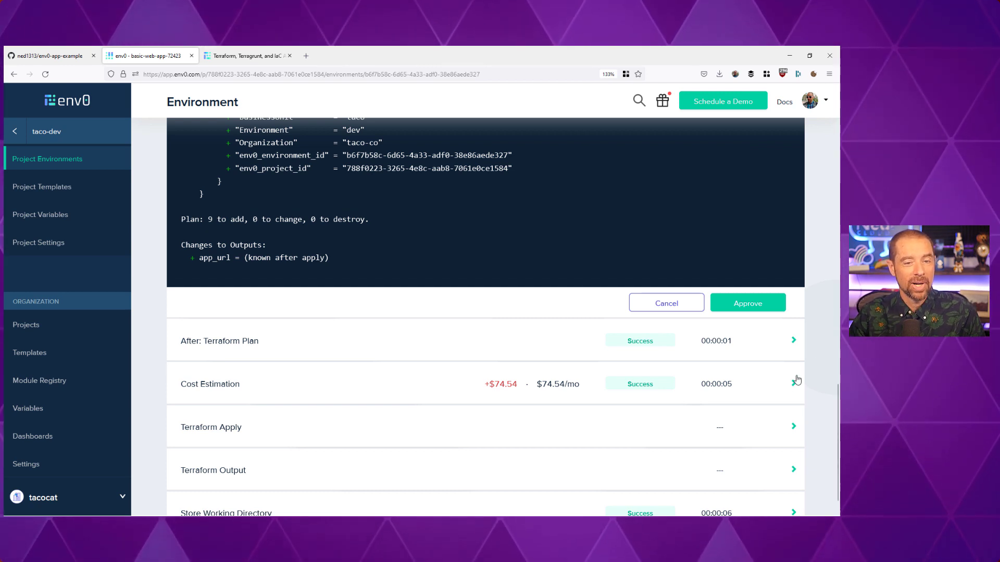
click(758, 305)
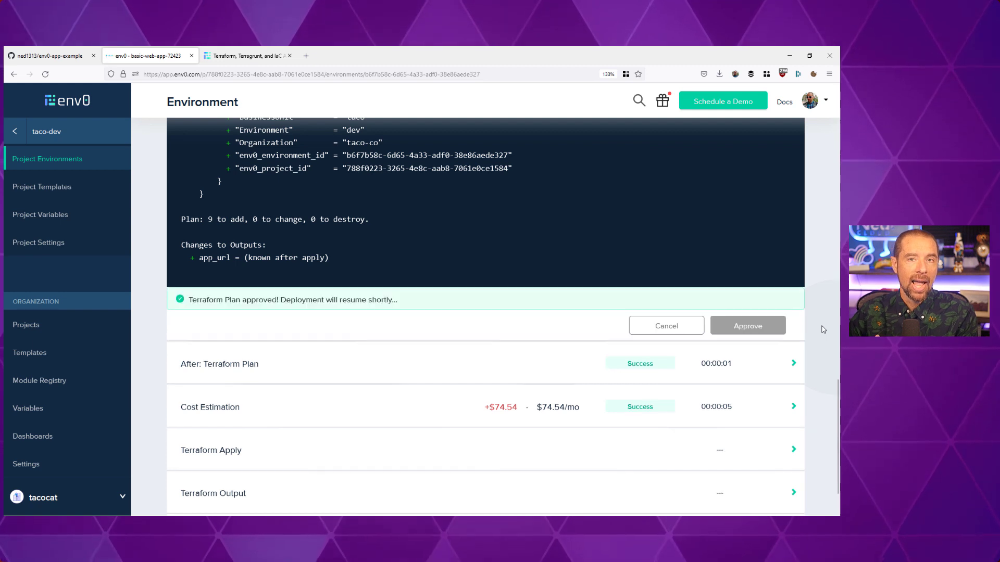
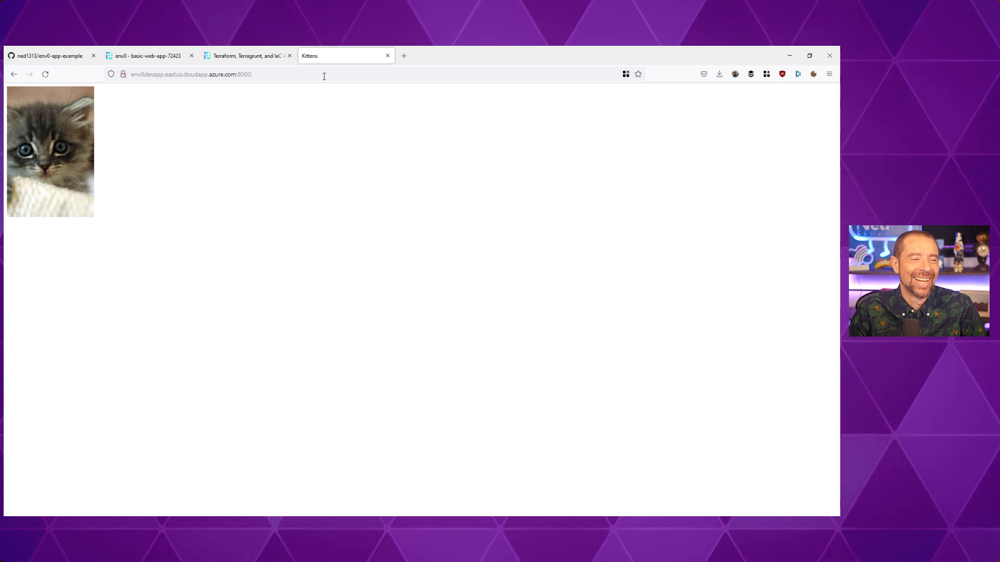
Close the deployed web app's page and create a new project named taco-prod without a description
click(388, 56)
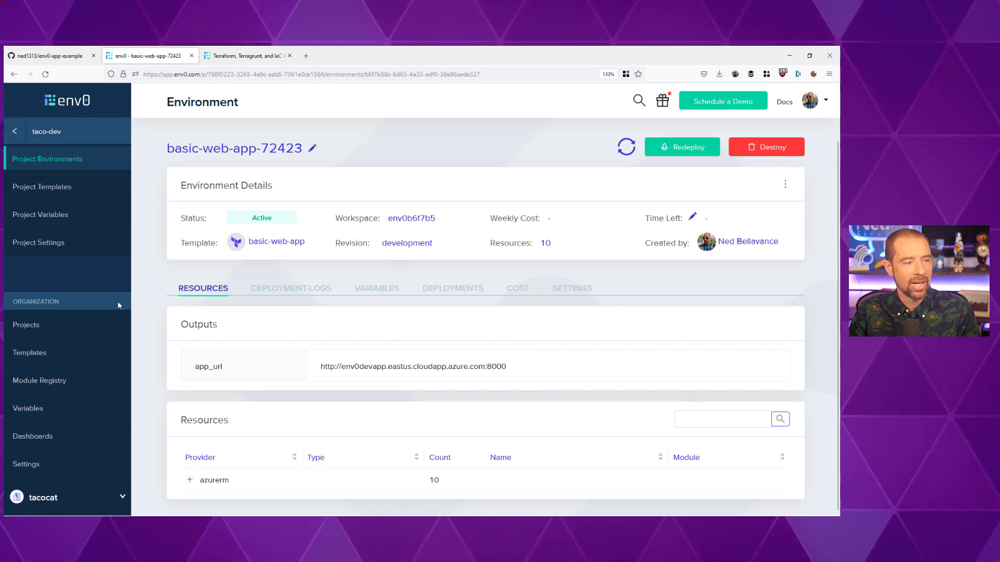
click(47, 326)
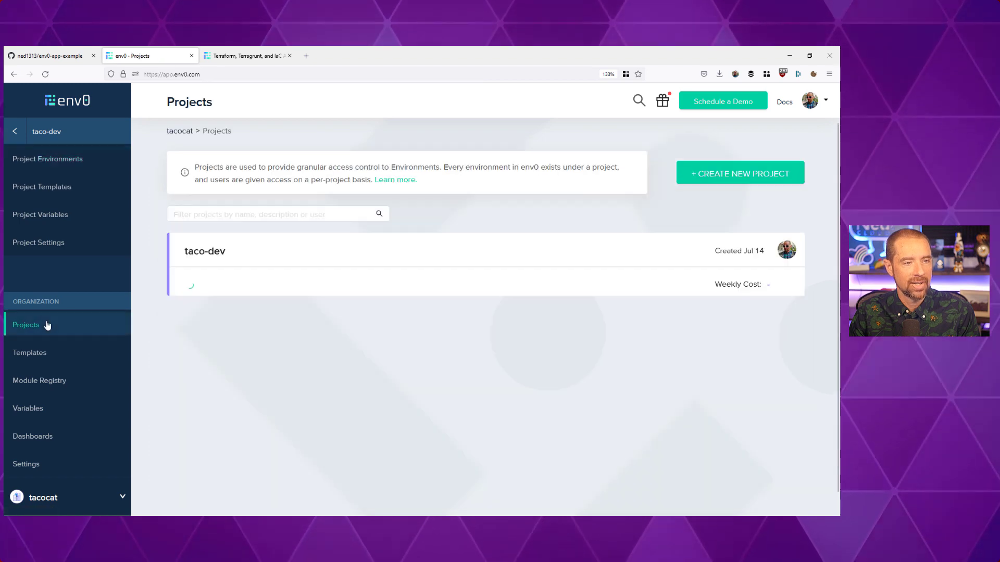
click(713, 179)
text(ta)
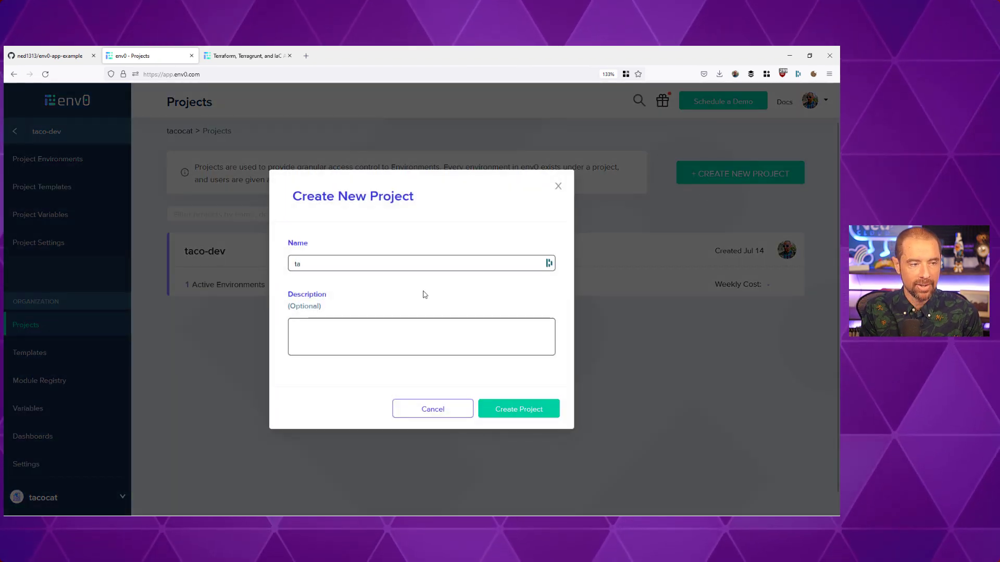
text(co-prod)
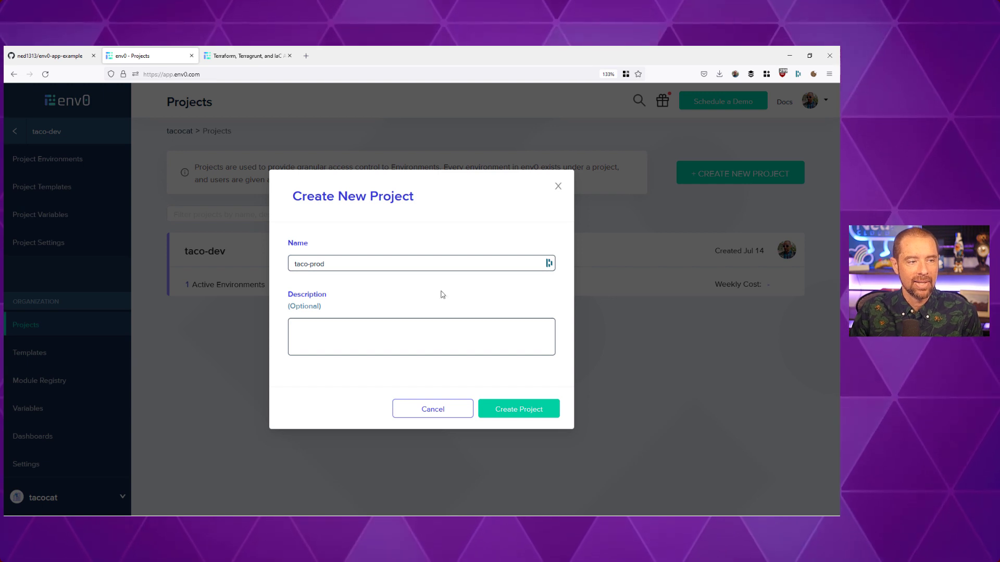
click(505, 408)
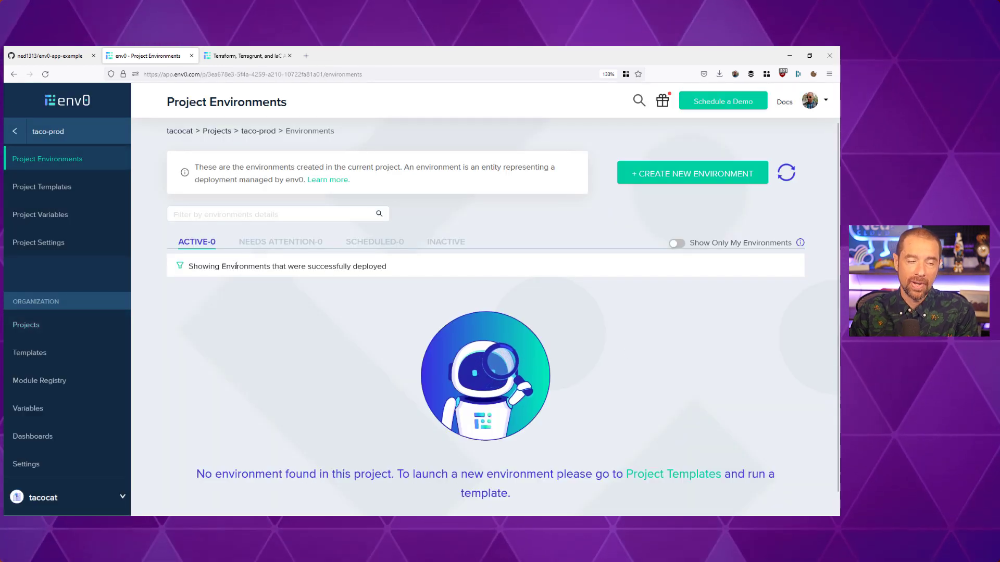
Enable Azure deployment credentials in the taco-prod project settings and choose prod-subscription
click(21, 247)
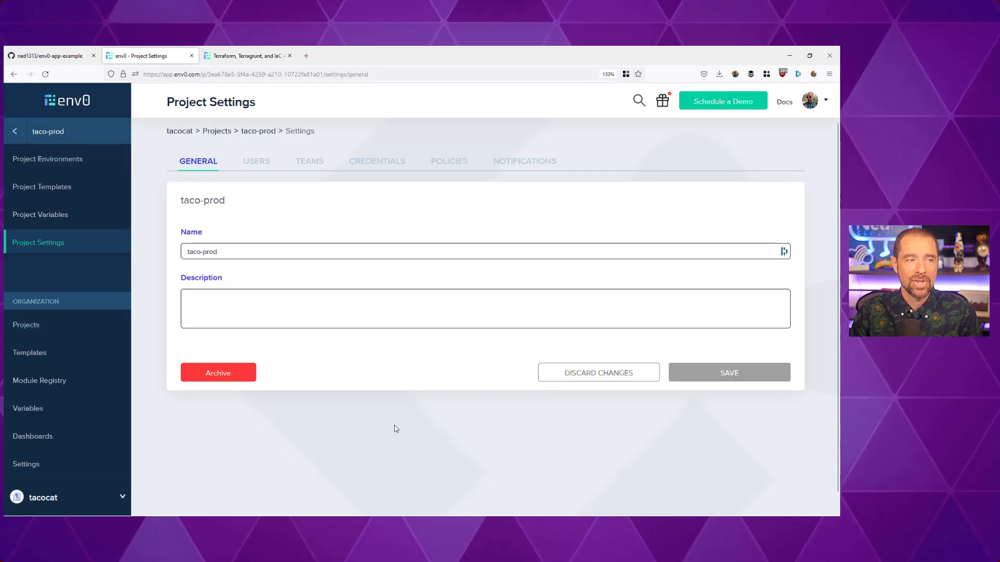
click(372, 164)
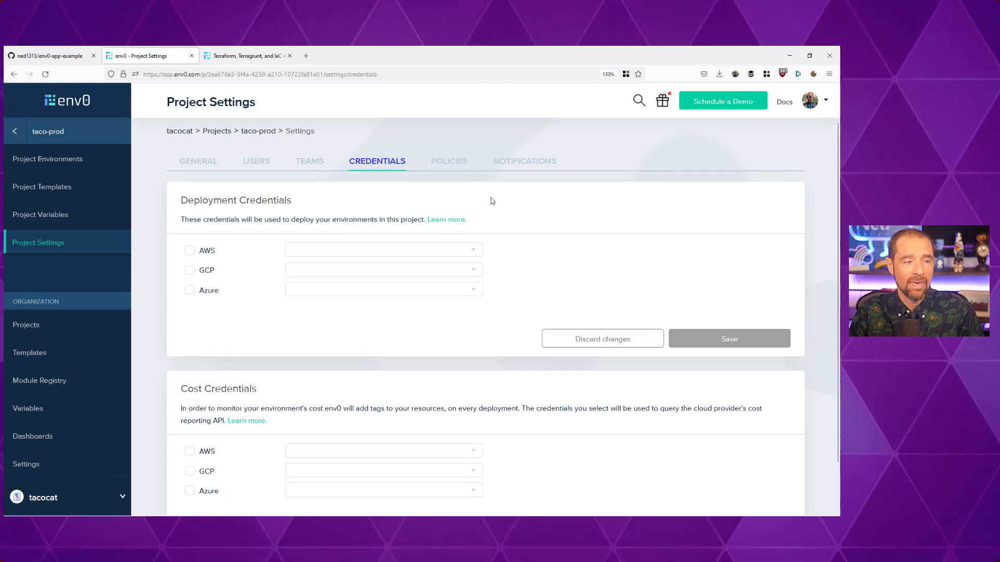
click(190, 290)
click(426, 293)
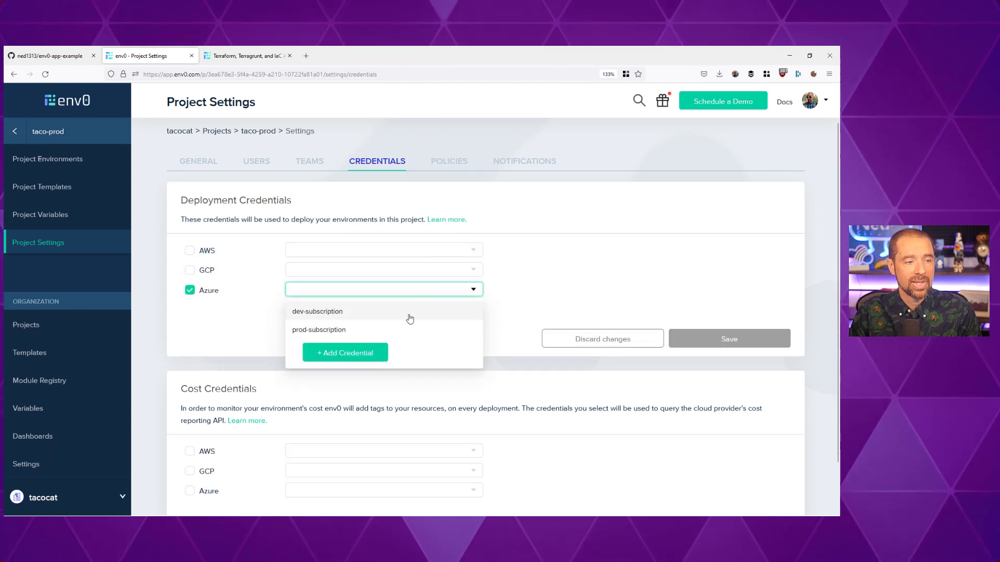
click(364, 331)
scroll(521, 338, down, 1)
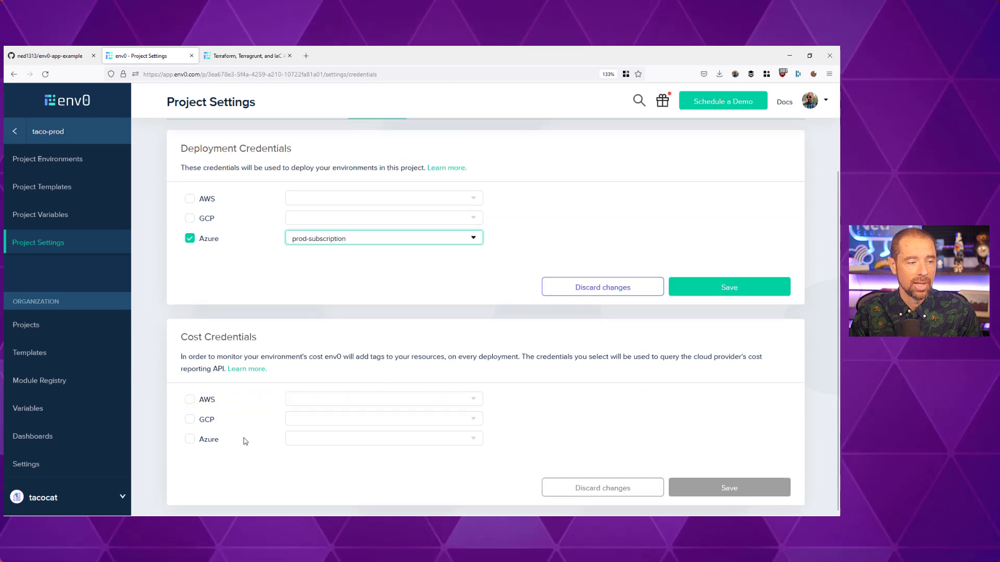
Enable Azure cost credentials with prod-subscription-cost, and save both the deployment and cost credentials
click(190, 443)
click(326, 444)
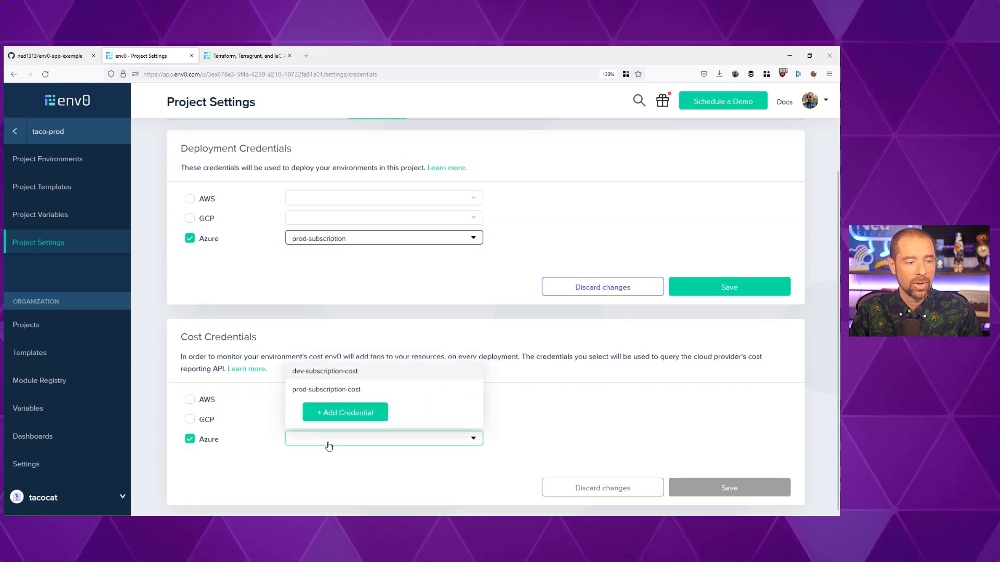
click(343, 394)
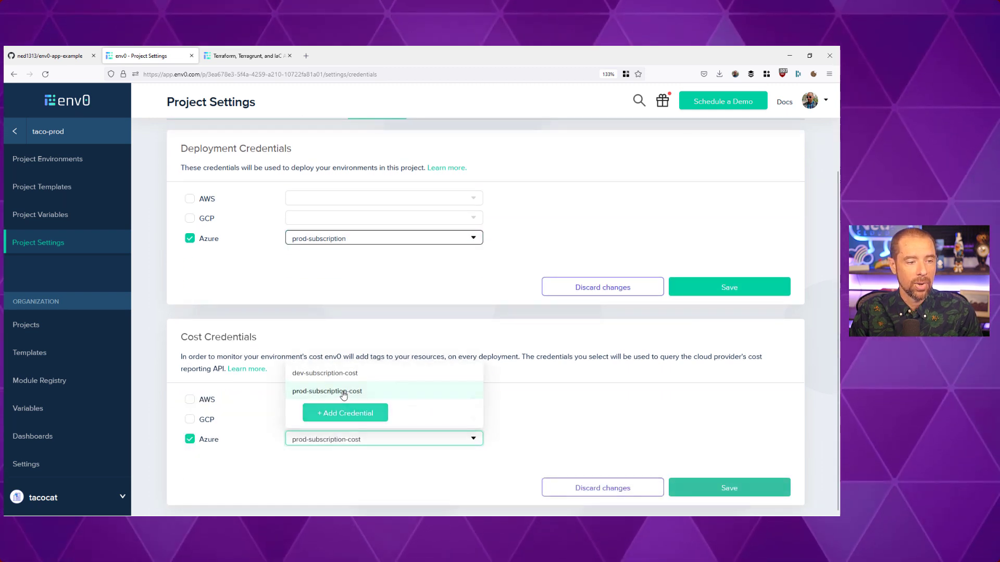
click(692, 290)
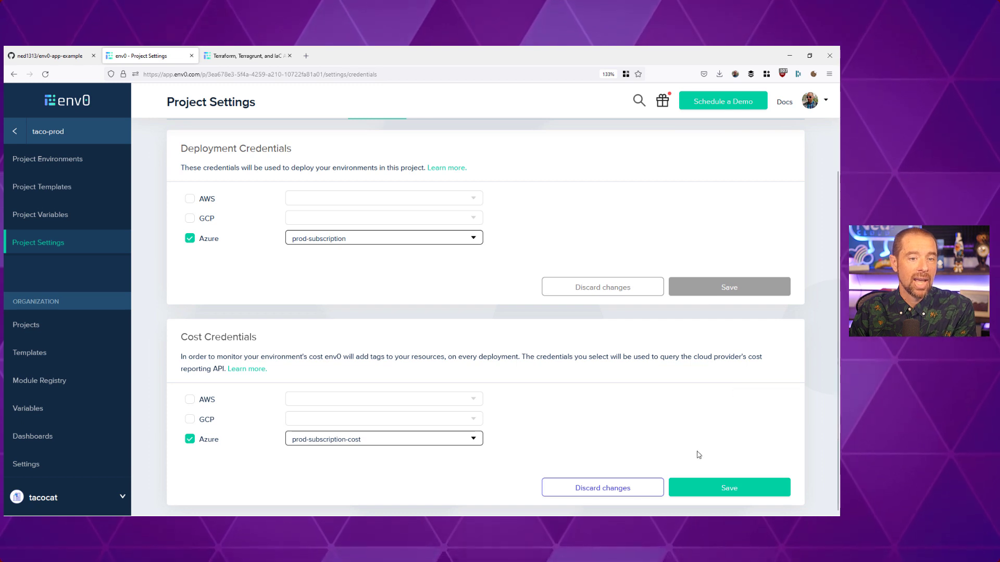
click(729, 486)
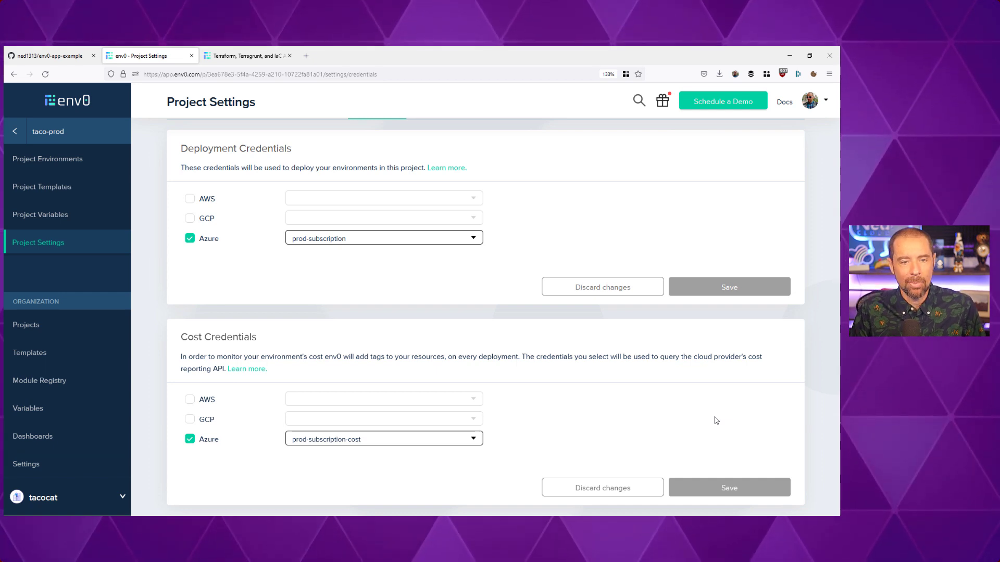
View taco-prod's notification settings, and add and save a free-text Terraform project variable named environment with the value prod
scroll(546, 395, up, 1)
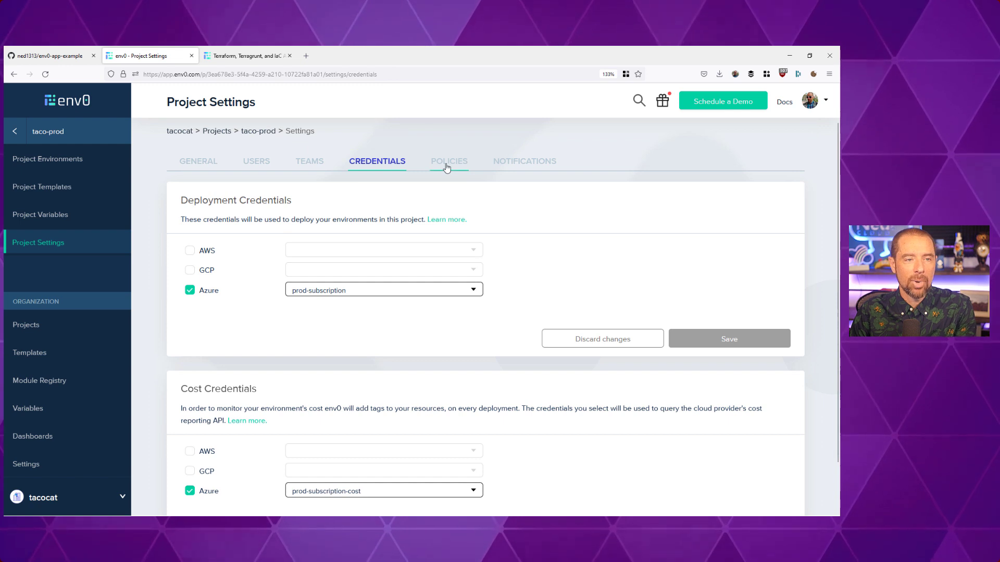
click(513, 165)
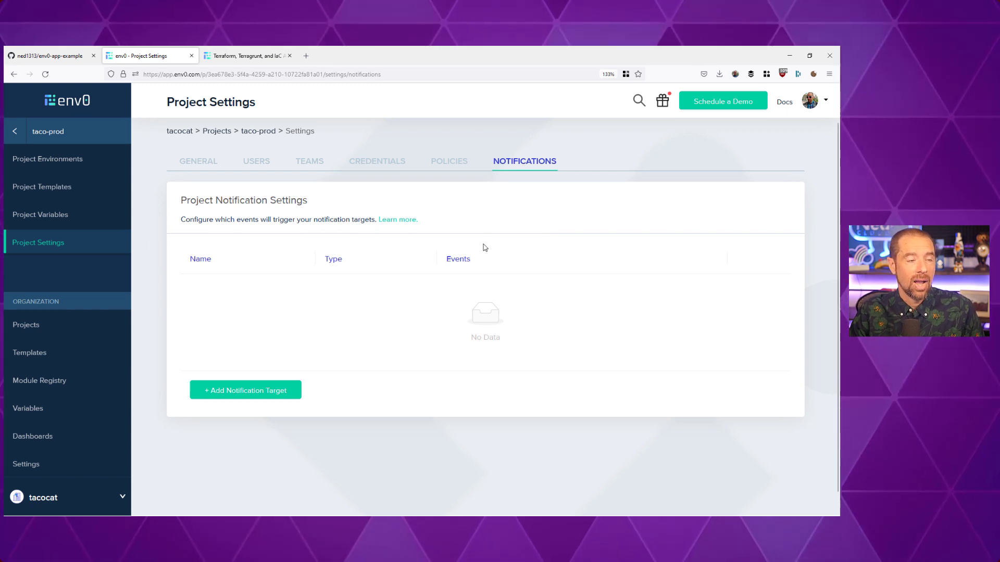
click(65, 219)
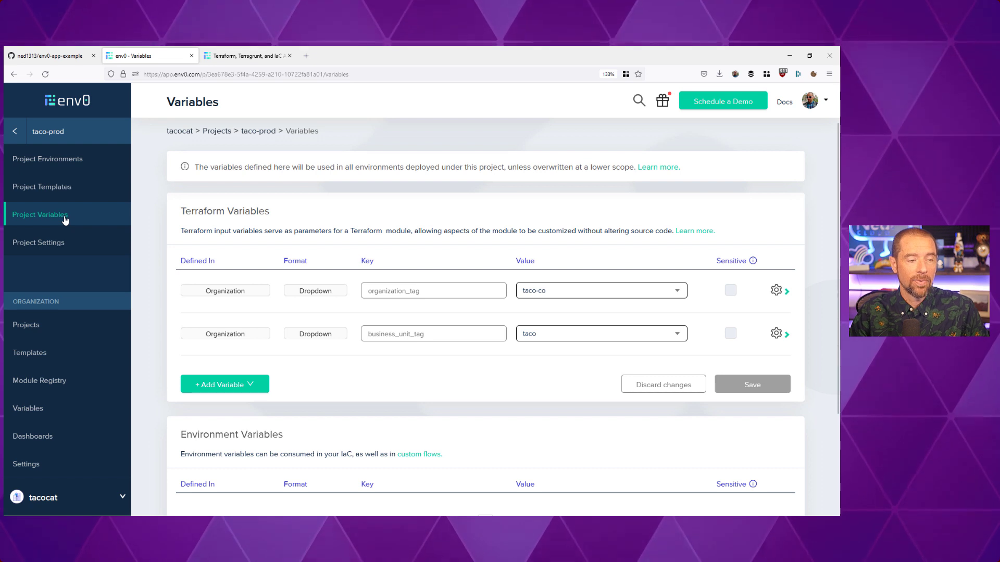
click(235, 384)
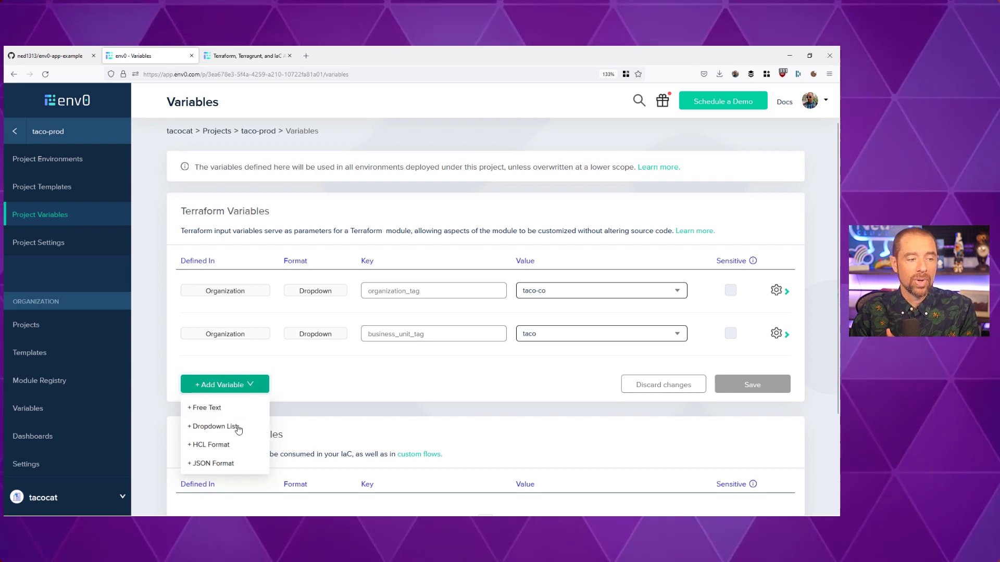
click(220, 409)
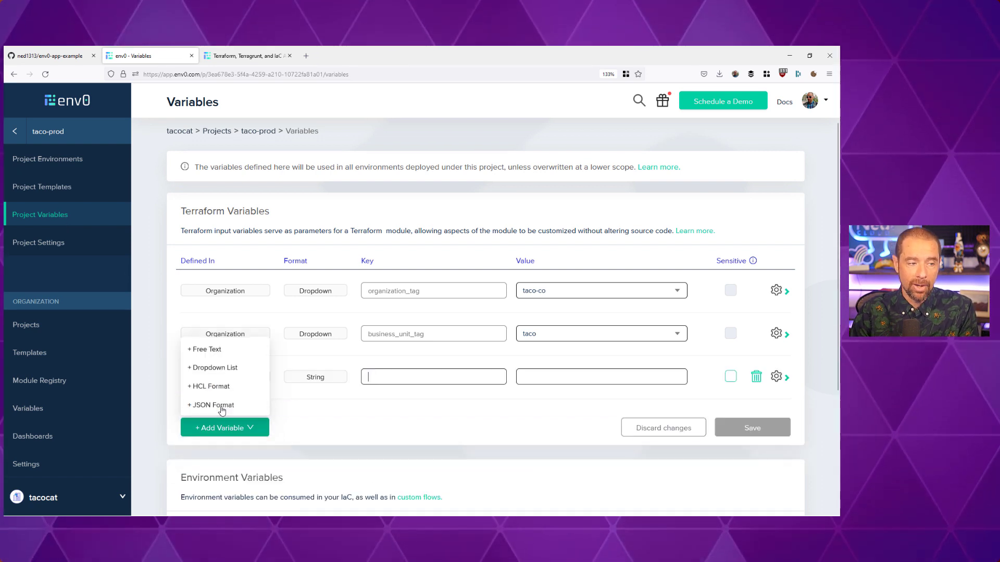
click(389, 379)
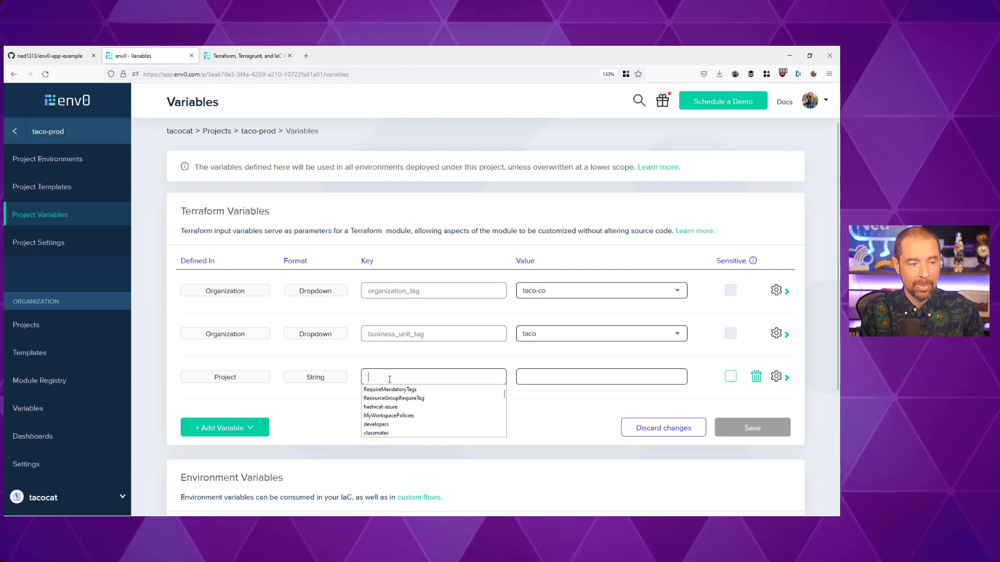
text(en)
text(vironemn)
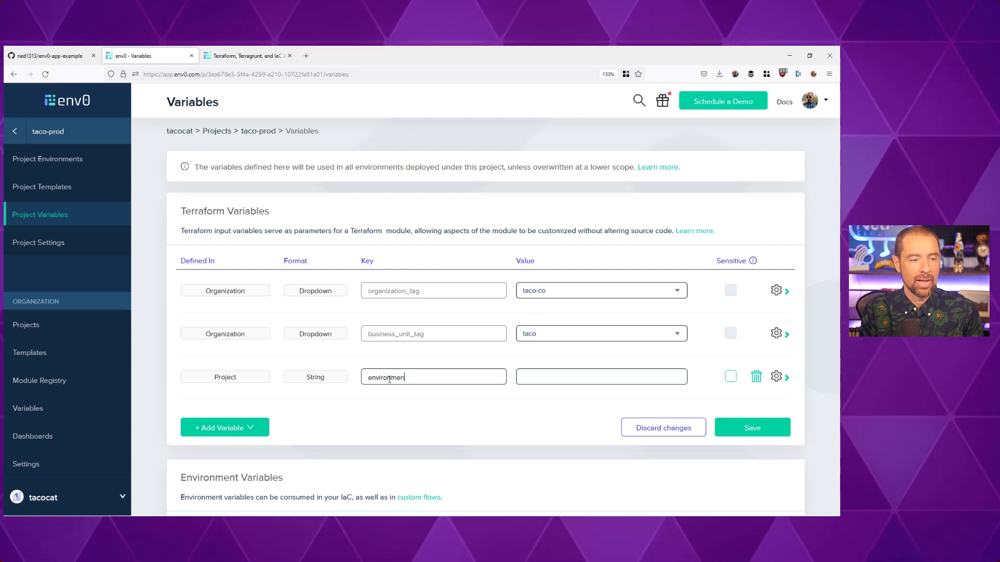
click(619, 382)
text(prod)
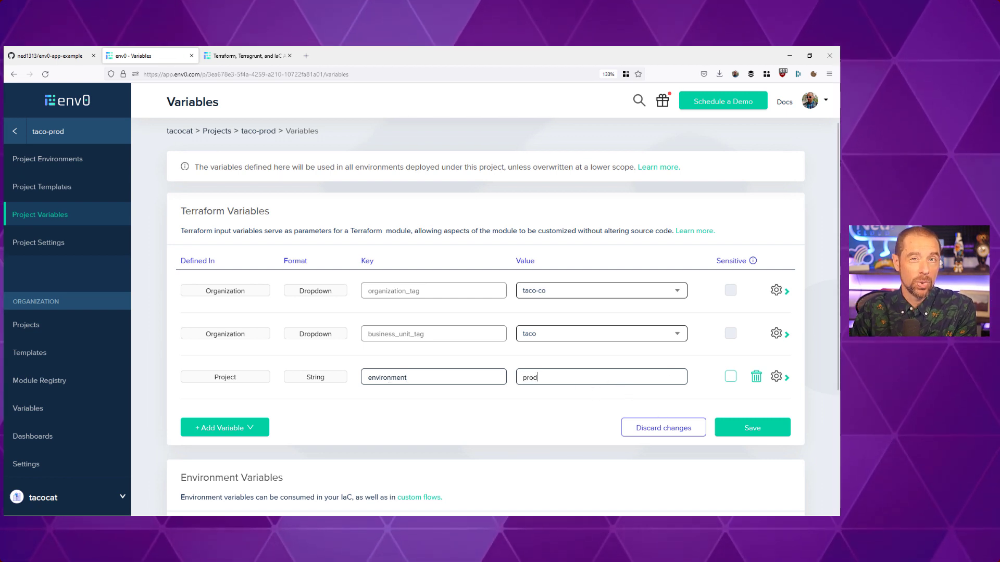
click(753, 428)
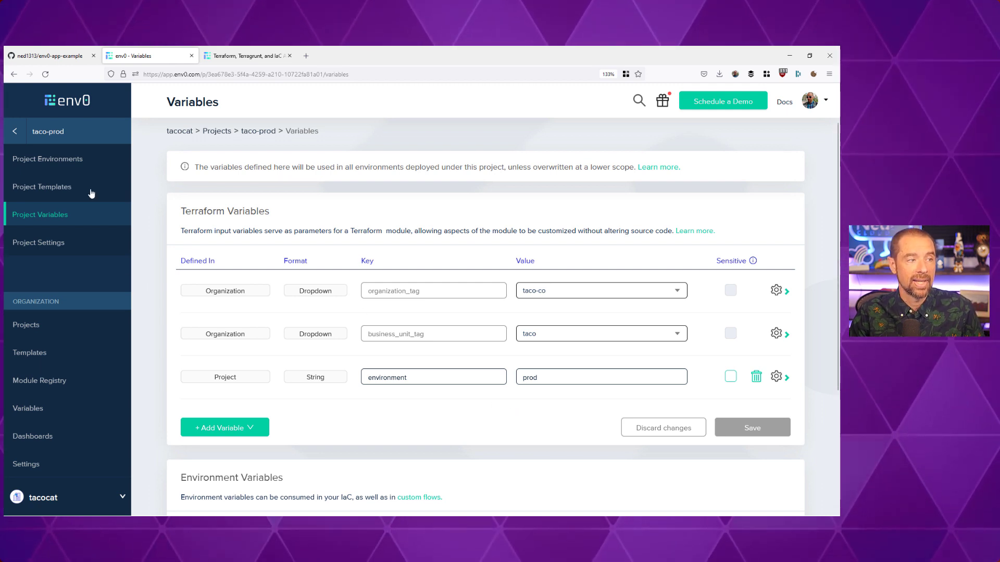
Make the basic-web-app template available in the taco-prod project and save the template selection
click(60, 187)
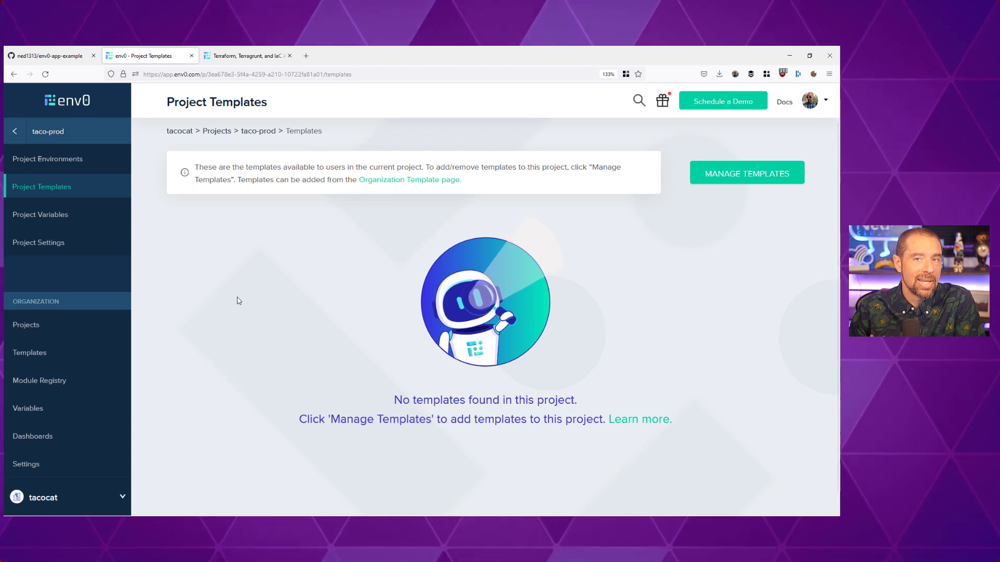
click(736, 180)
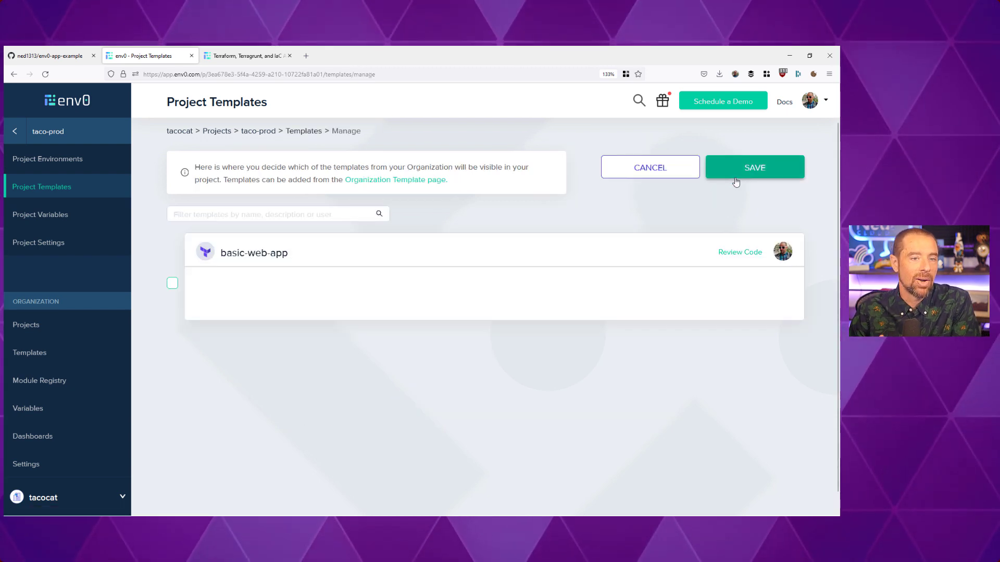
click(173, 286)
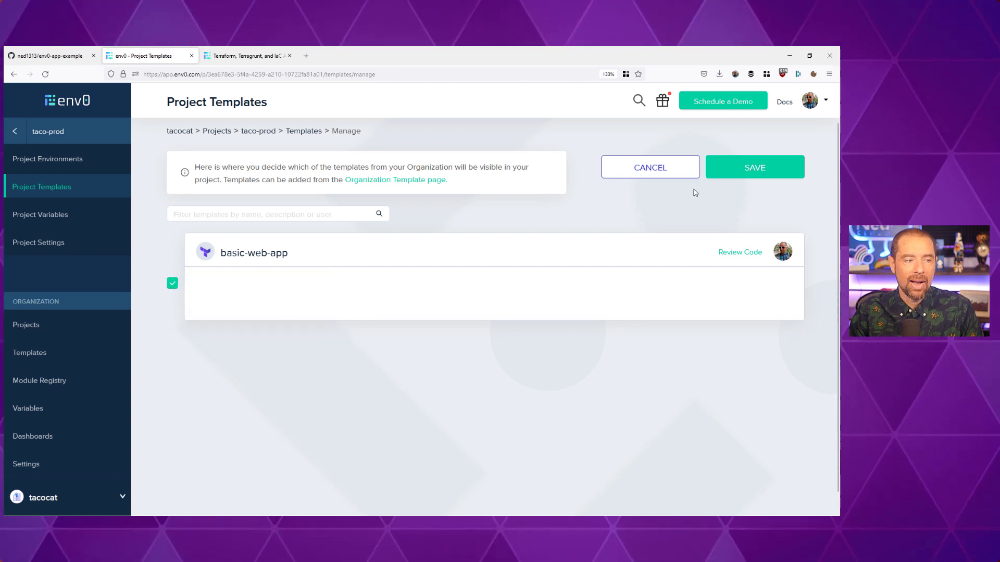
click(740, 173)
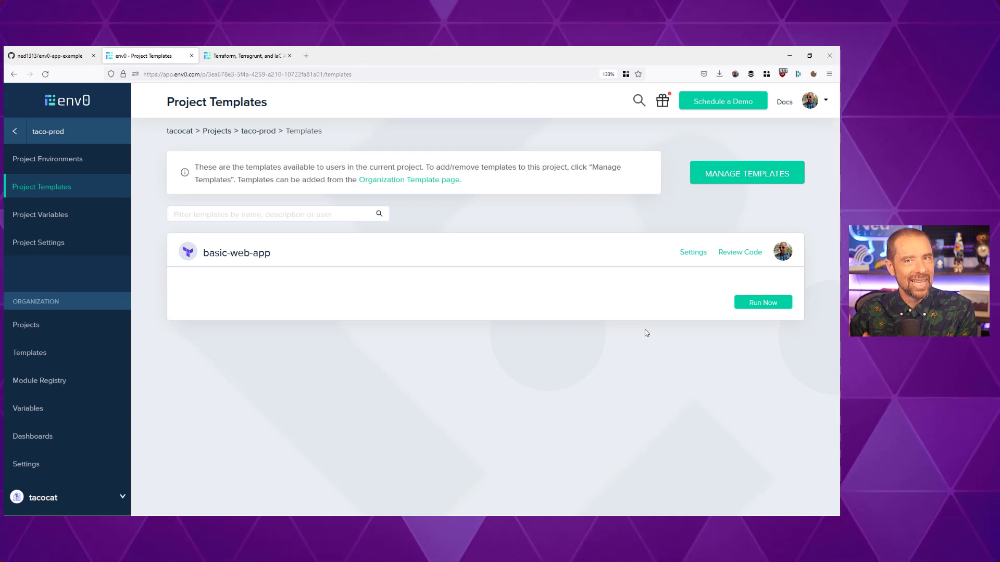
Switch to the env0-app-example repository on GitHub and open main.tf on the main branch
click(54, 58)
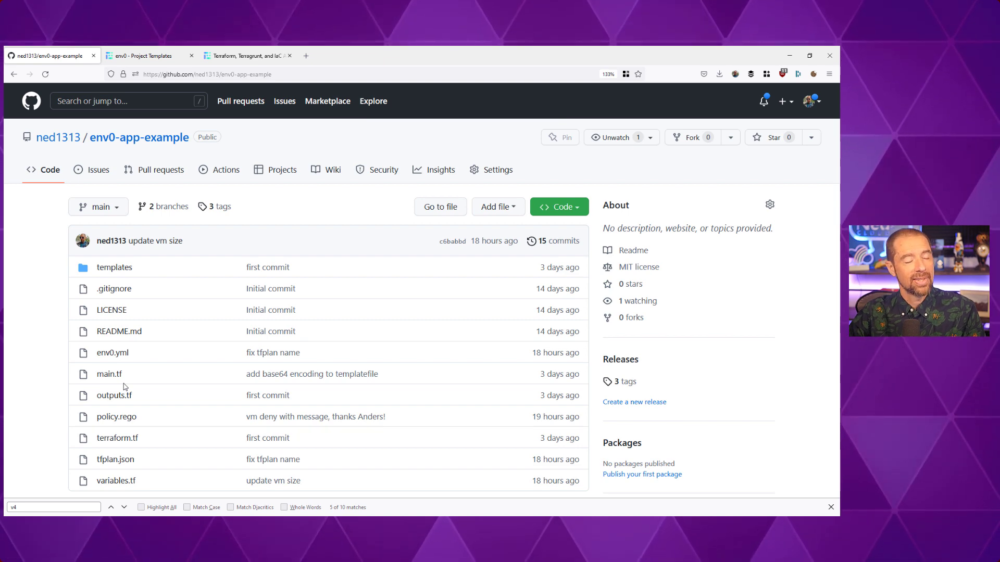
scroll(122, 385, down, 2)
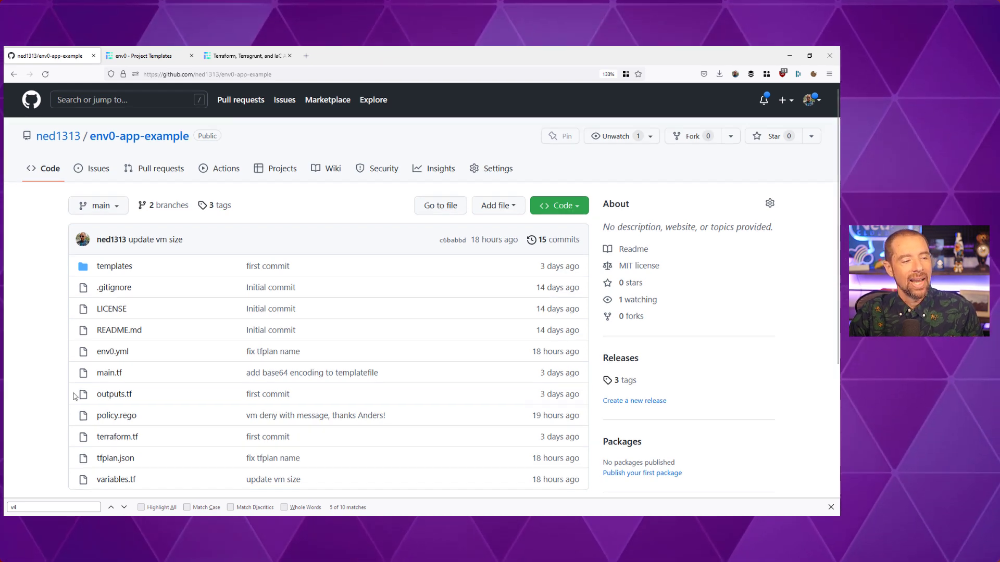
click(108, 312)
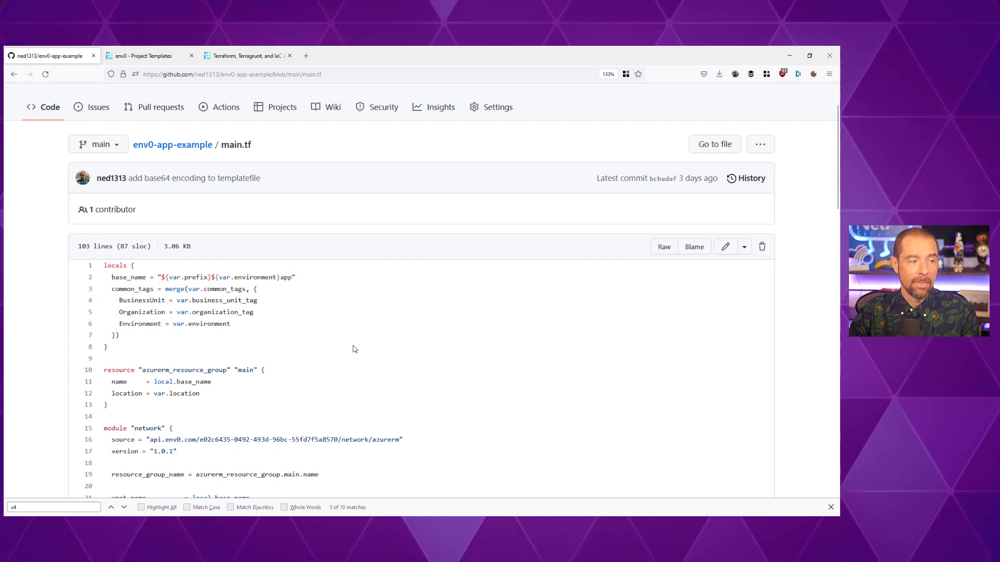
Examine the network module block in main.tf, and open the network module in env0's organization module registry
scroll(352, 346, down, 3)
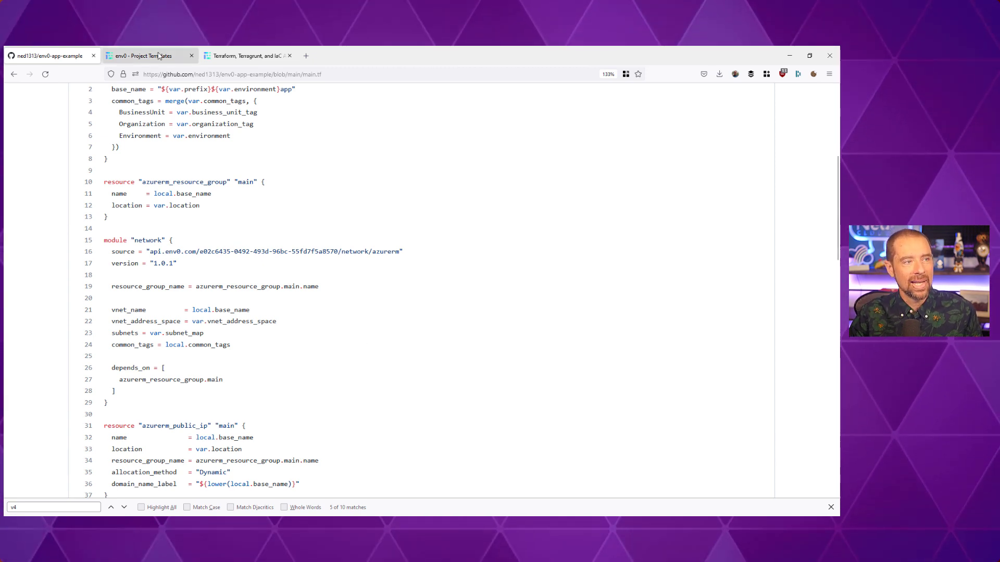
click(140, 56)
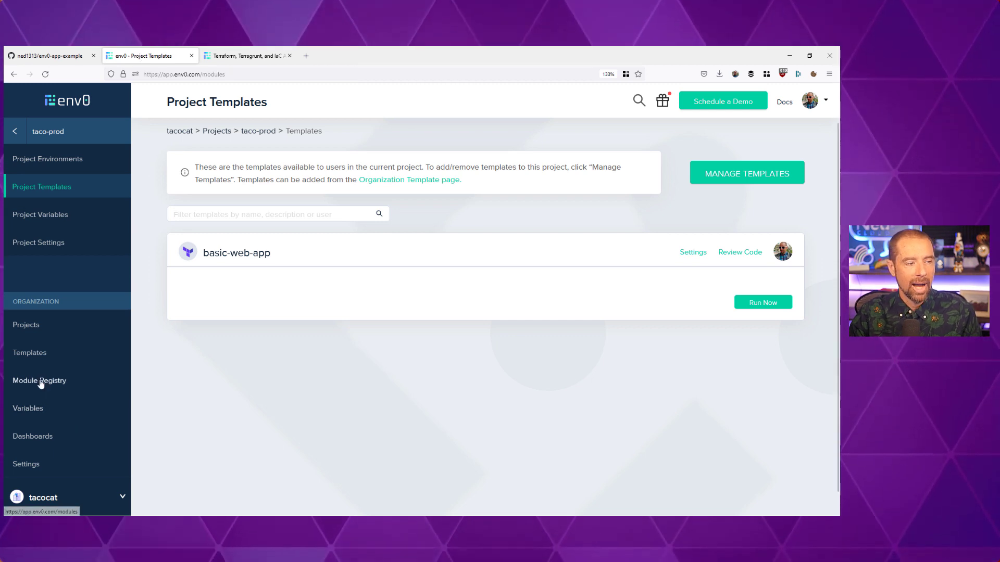
click(73, 385)
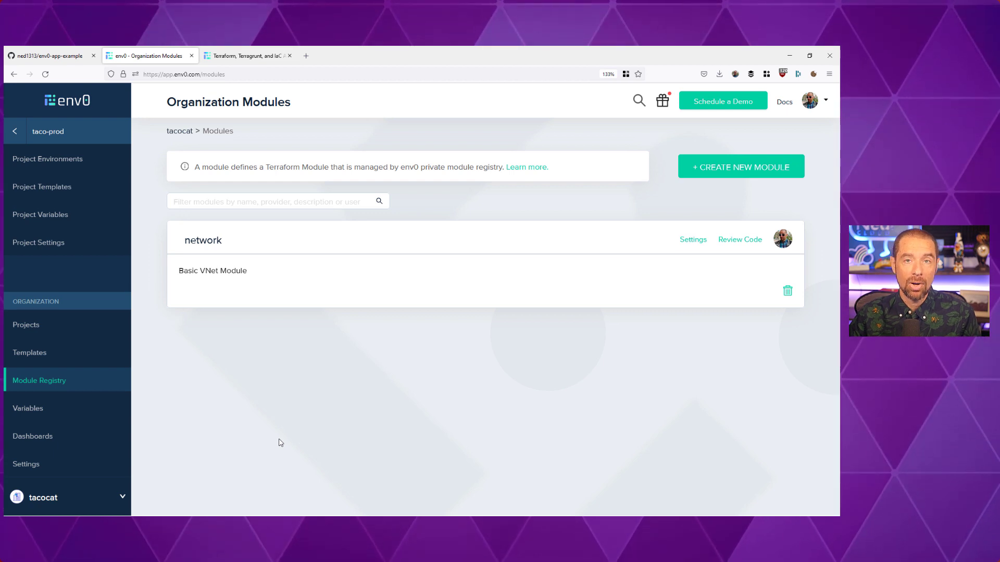
click(198, 256)
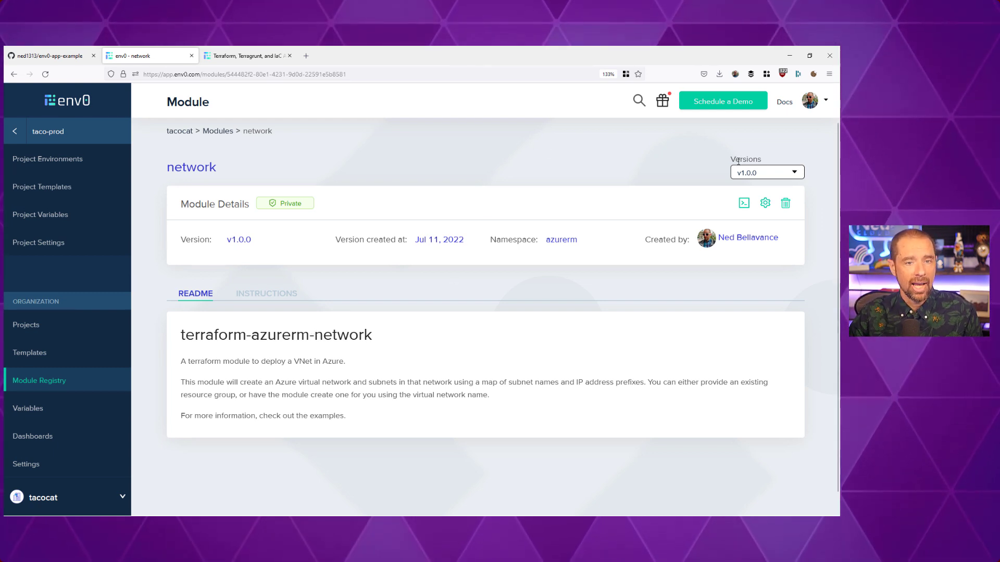
Show version 1.0.1 of the network module and compare its usage instructions with the module block in main.tf on GitHub
click(748, 177)
click(748, 211)
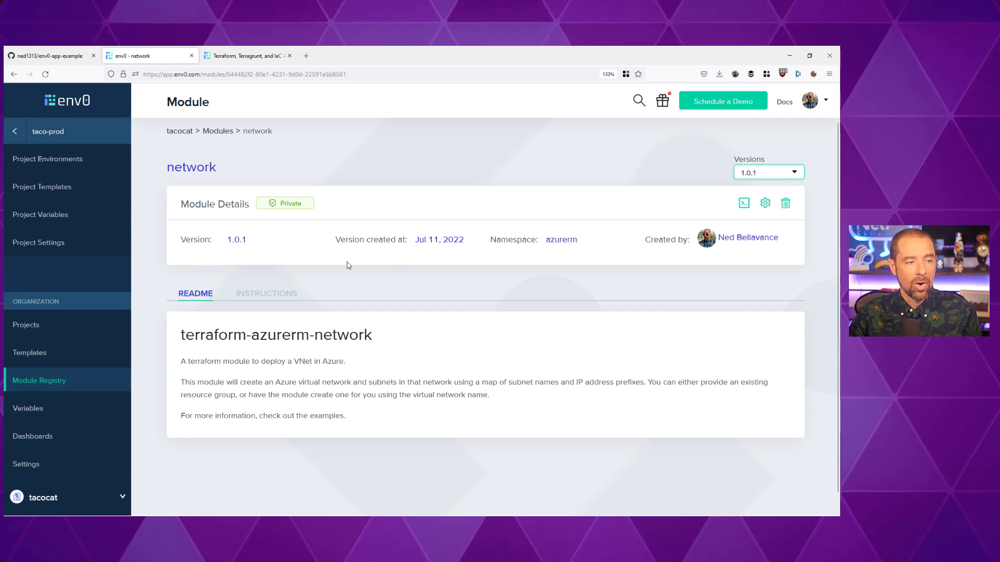
click(255, 299)
scroll(603, 384, down, 2)
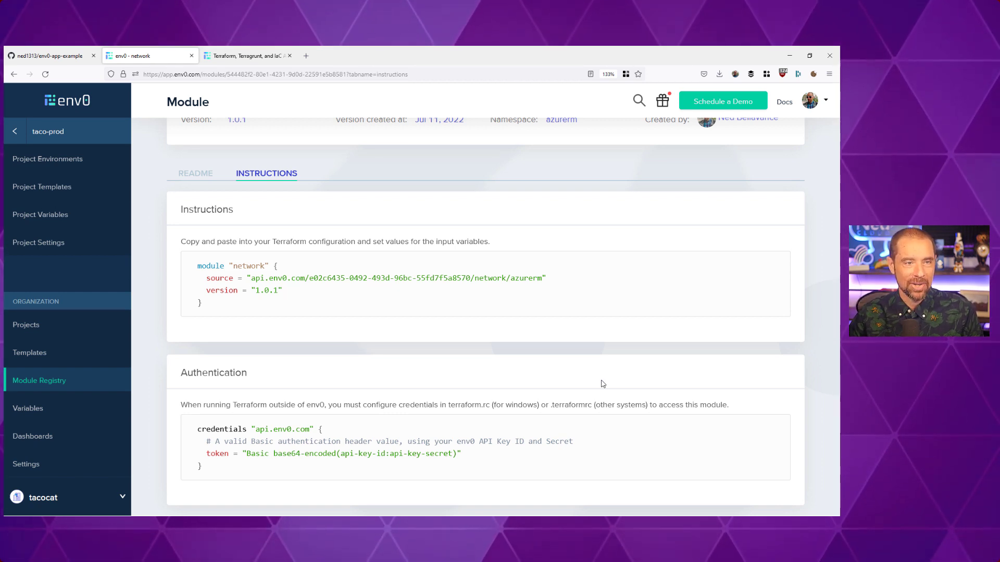
scroll(599, 383, up, 3)
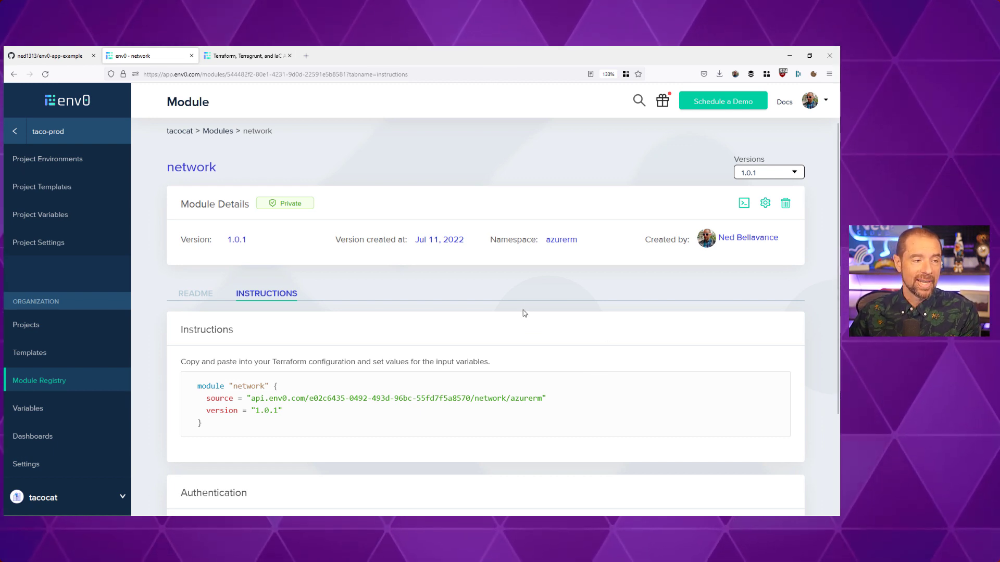
click(24, 57)
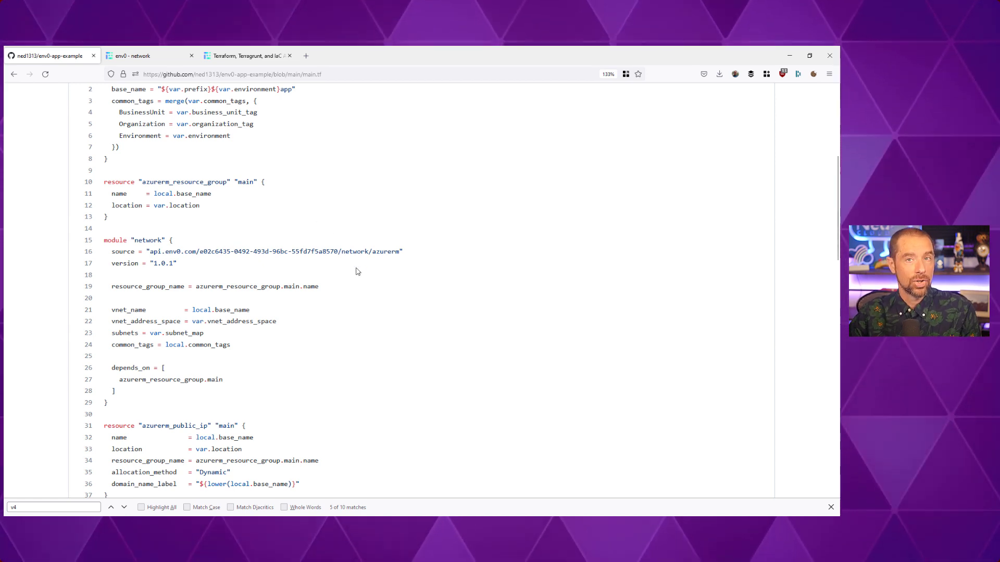
Start a new taco-prod environment from the basic-web-app template in env0 and enable drift detection on the schedule 0 * * * *
click(140, 57)
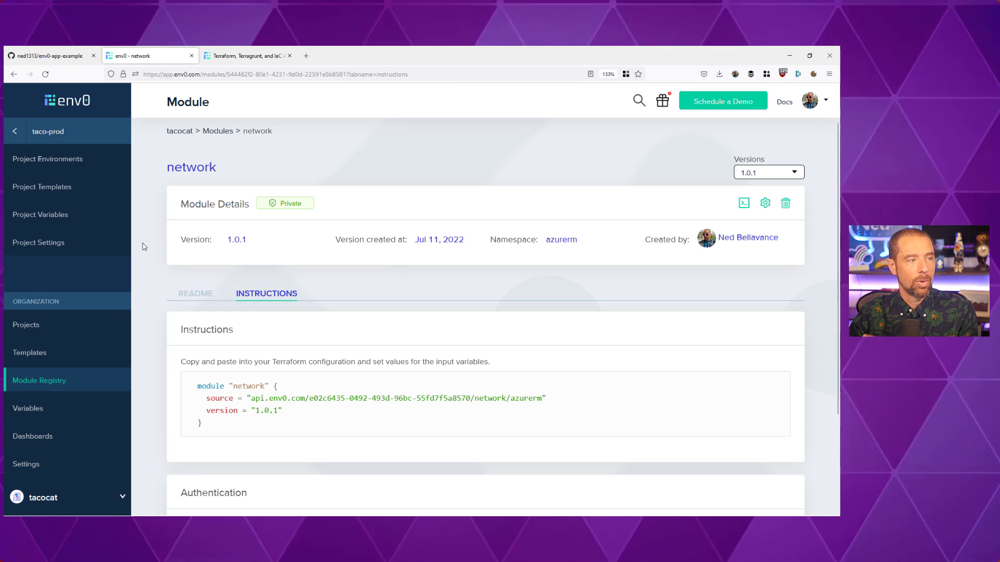
click(62, 161)
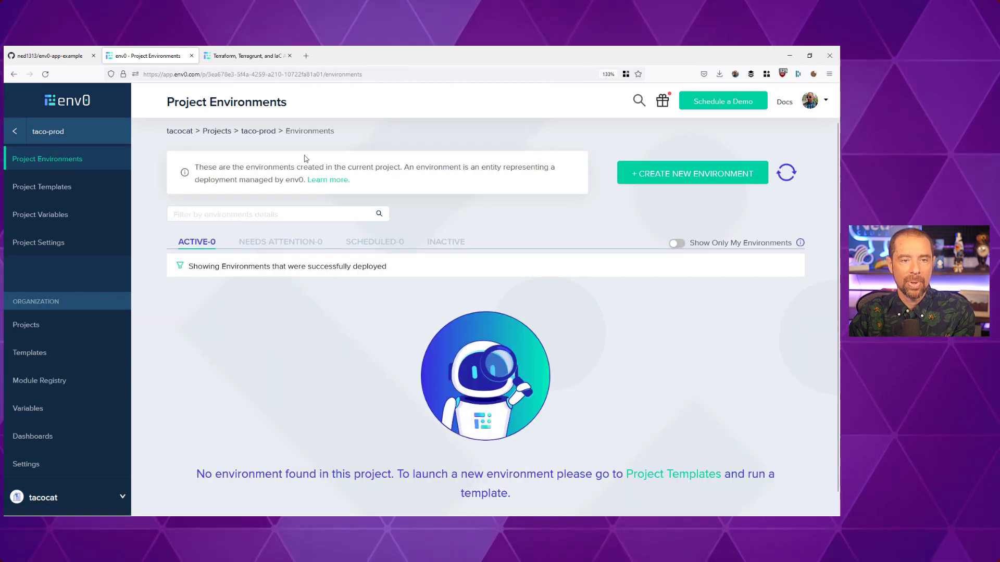
click(671, 176)
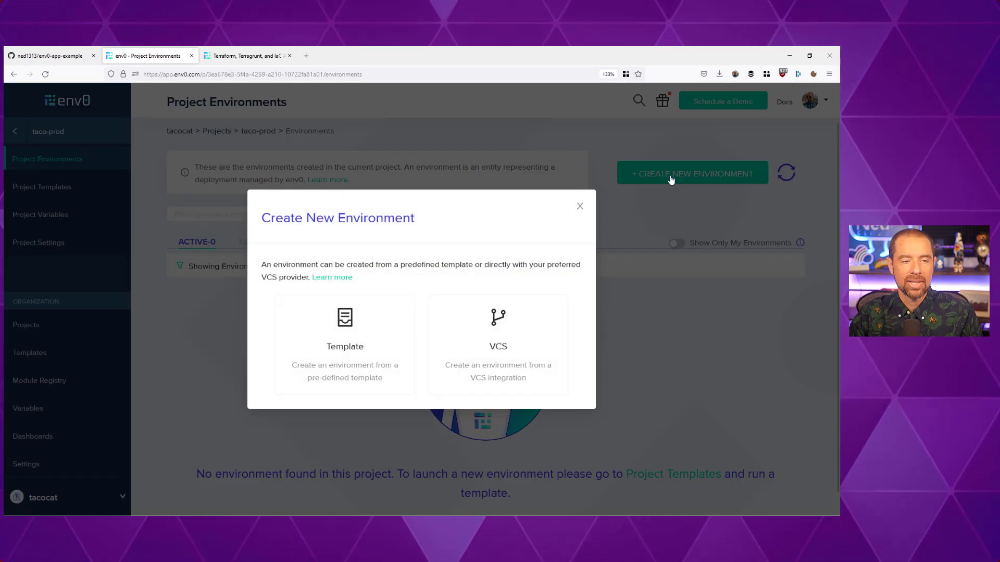
click(379, 334)
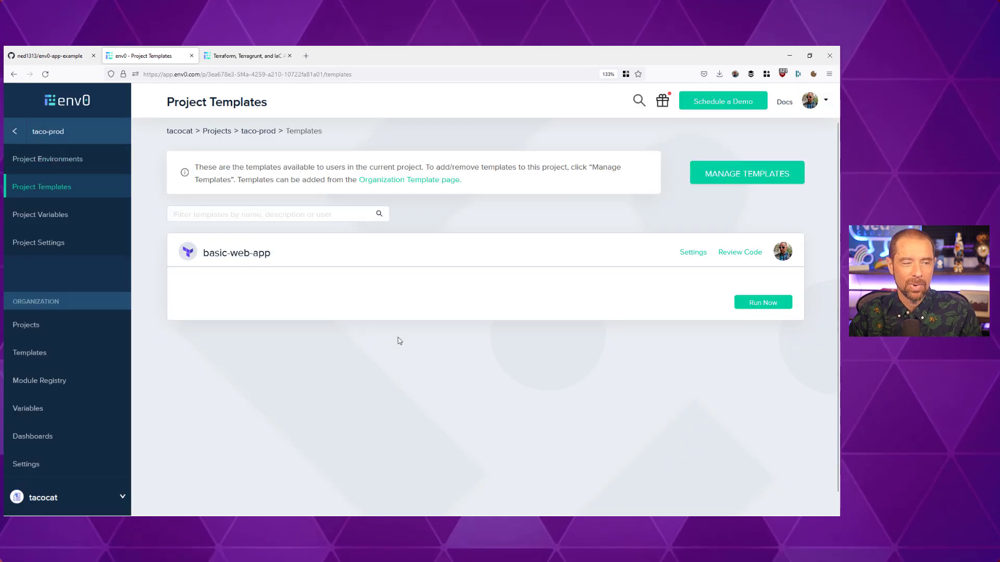
click(762, 303)
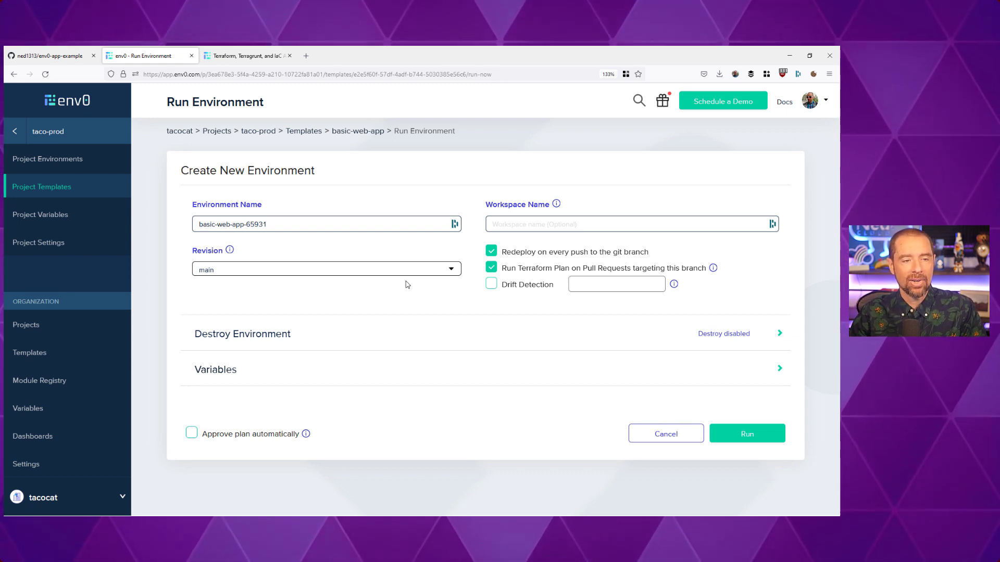
click(491, 284)
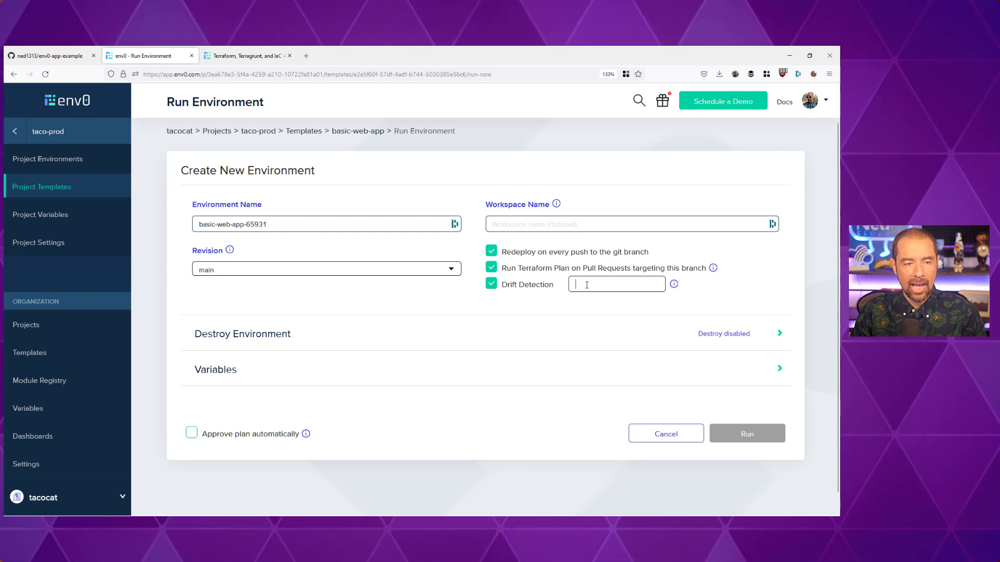
text(0 * * * * *)
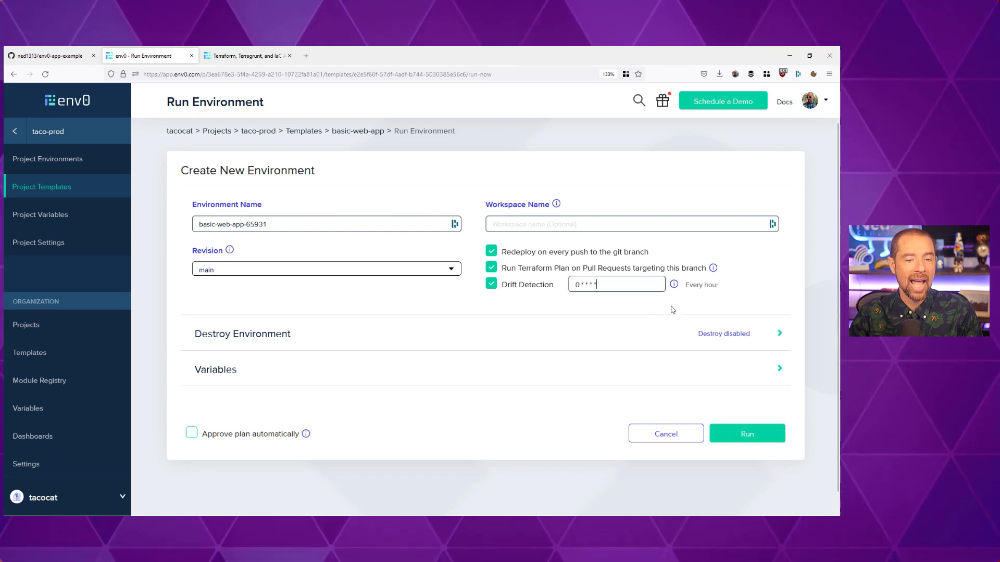
Set the environment's vm_size variable to Standard_D16s_v5 and run the deployment without automatic plan approval
click(780, 370)
scroll(674, 375, down, 8)
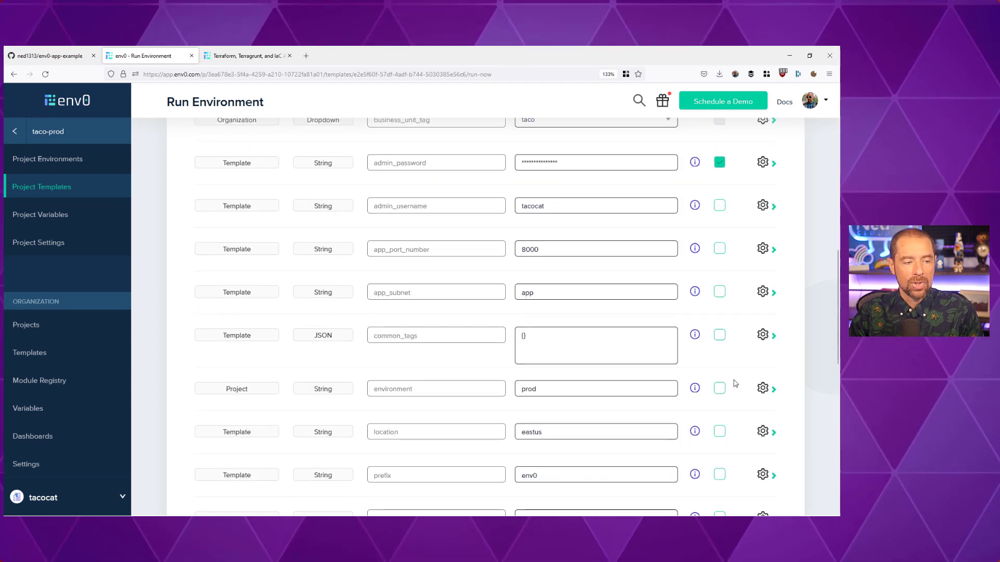
scroll(735, 383, down, 5)
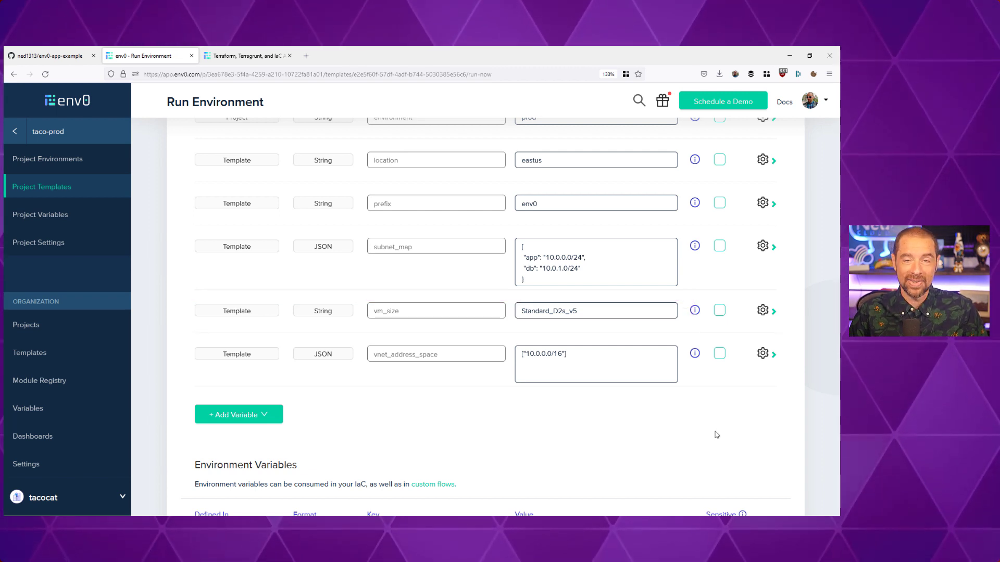
click(562, 314)
key(BackSpace)
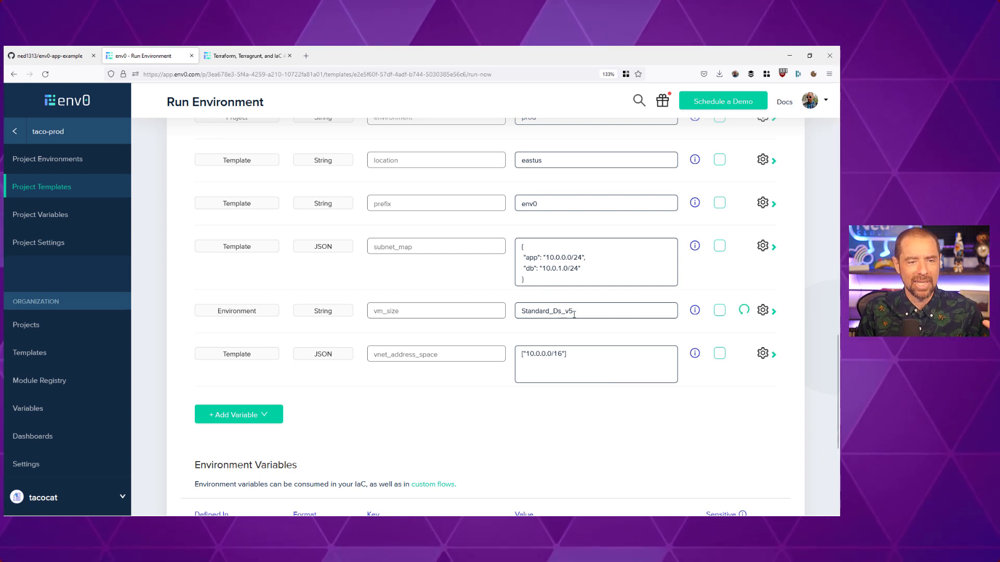
text(16)
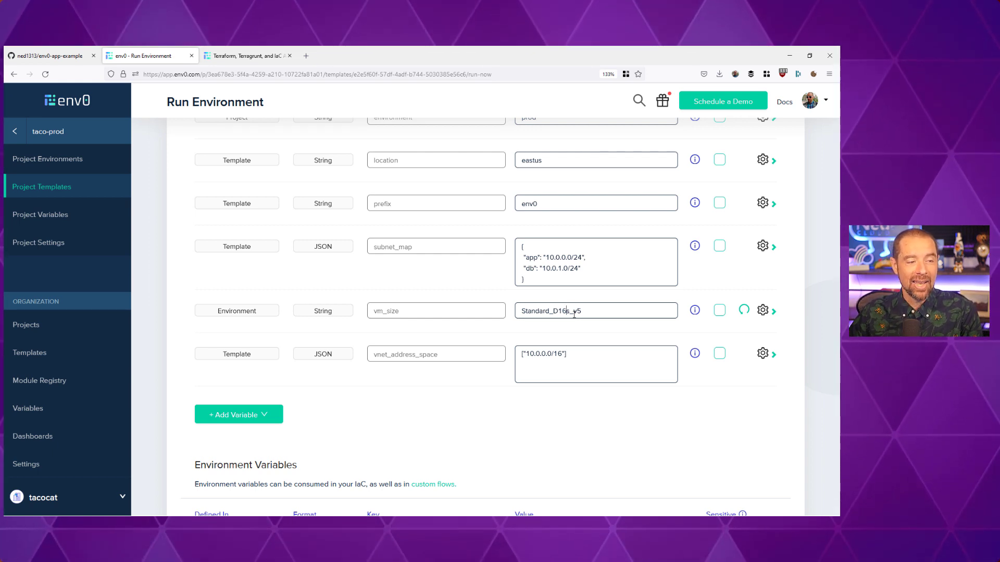
scroll(634, 434, down, 3)
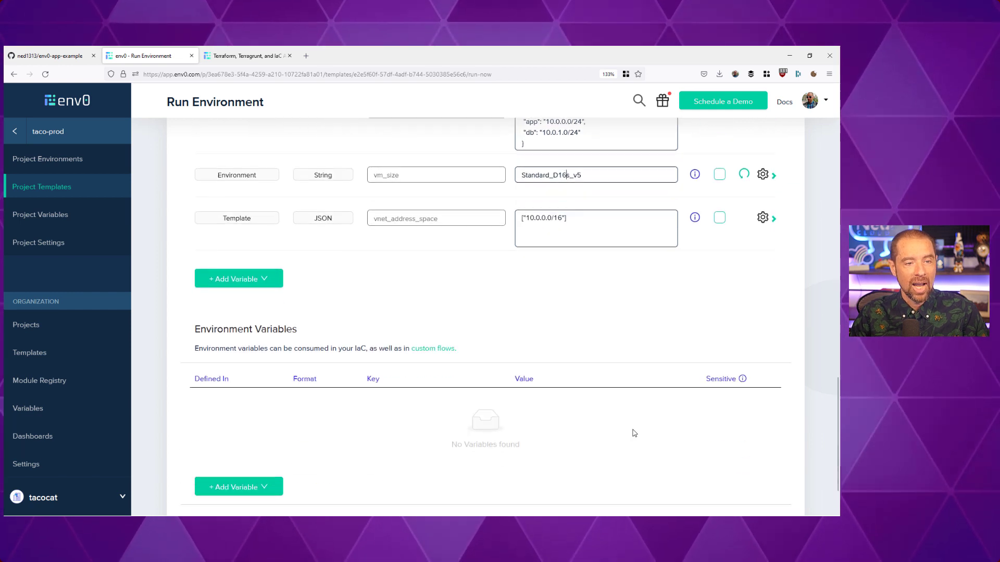
scroll(634, 434, down, 2)
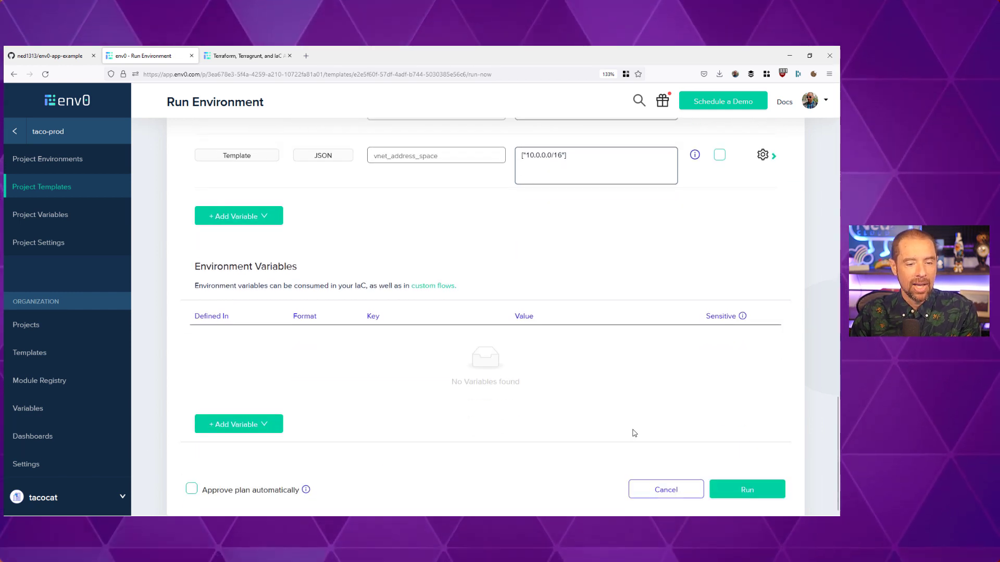
click(752, 491)
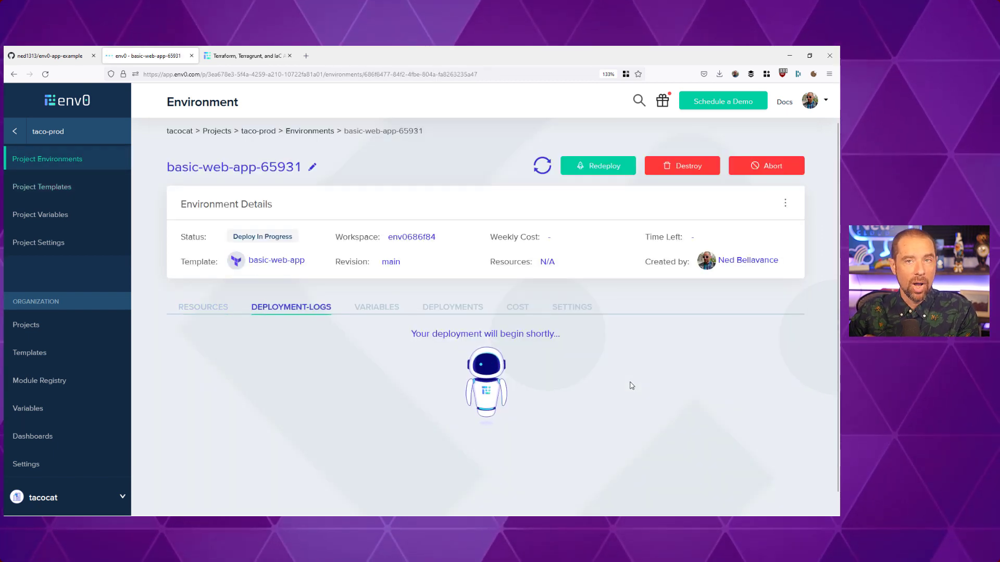
Open env0.yml in the env0-app-example repository on GitHub and examine the commands that run after setupVariables
click(50, 56)
key(alt+Left)
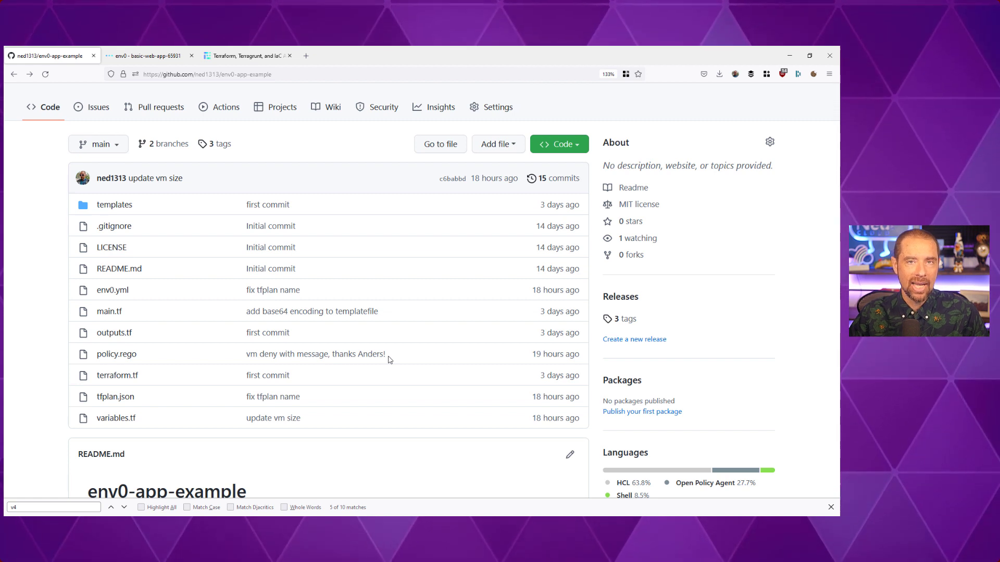
click(121, 294)
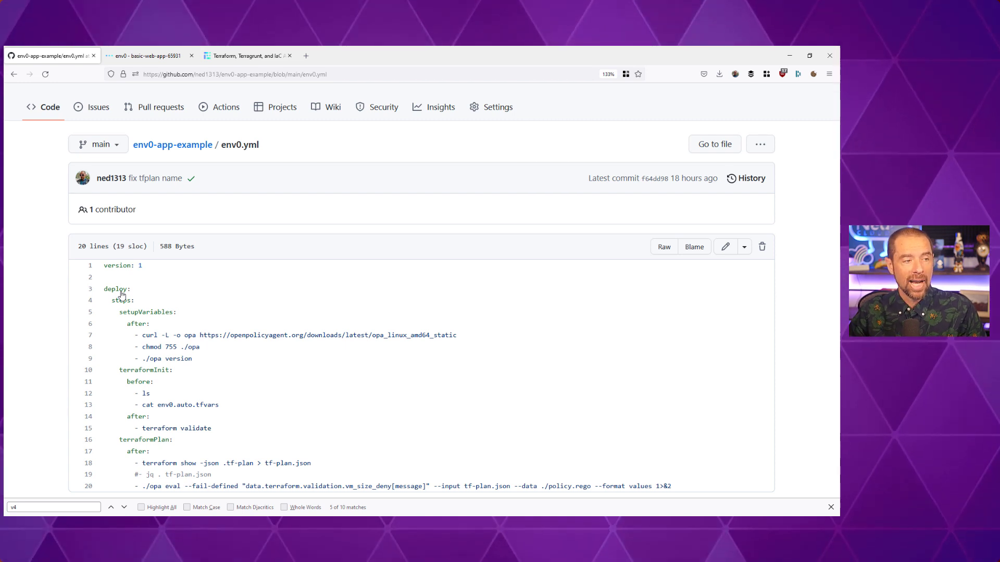
scroll(310, 396, down, 3)
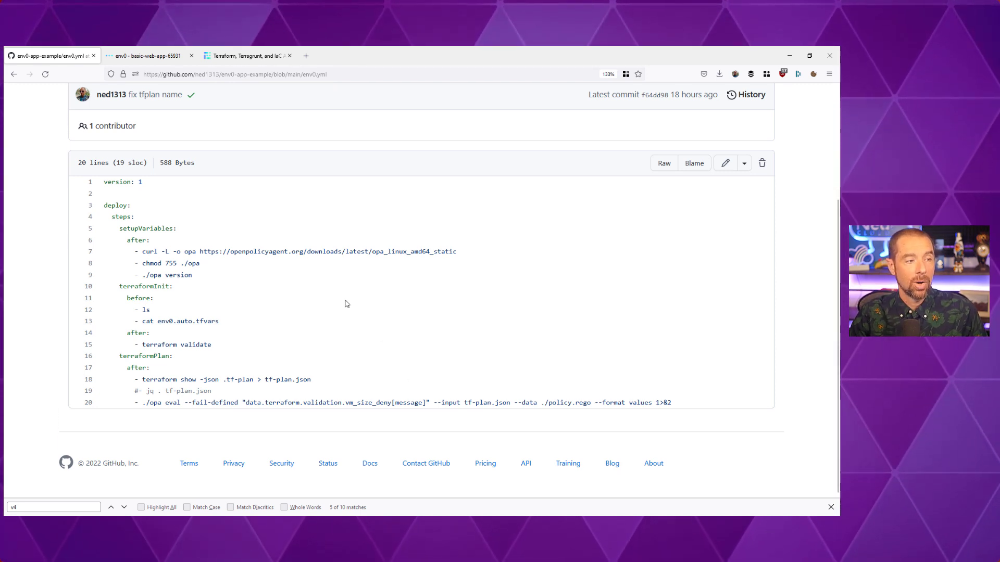
double_click(156, 229)
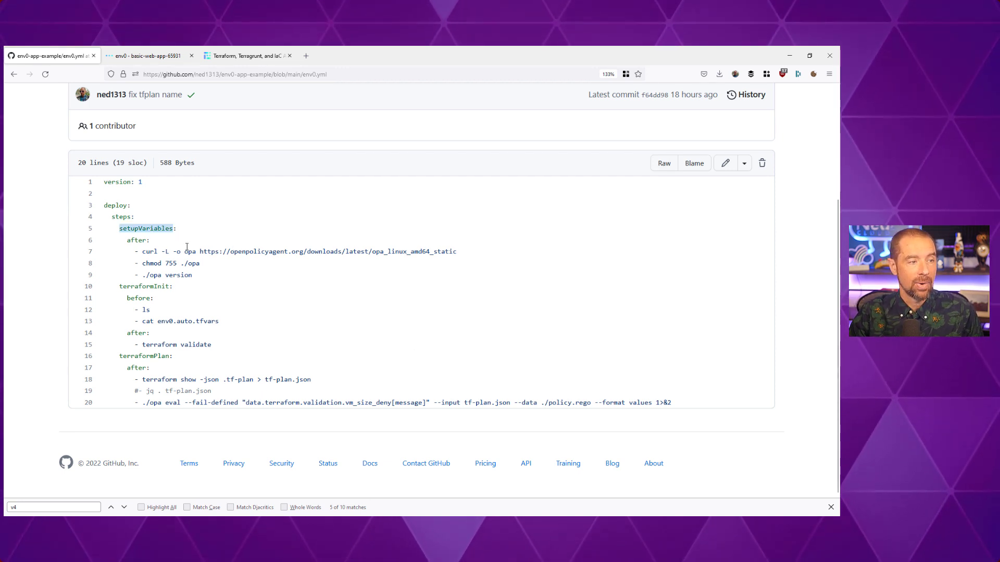
double_click(136, 240)
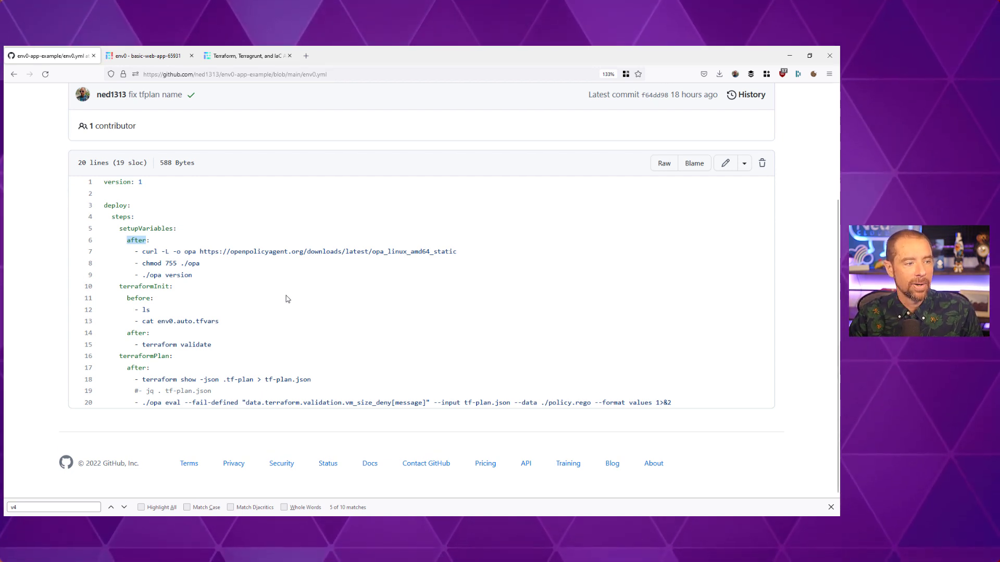
Examine the terraformInit and terraformPlan custom steps in env0.yml, including the terraform show and opa eval commands
double_click(144, 288)
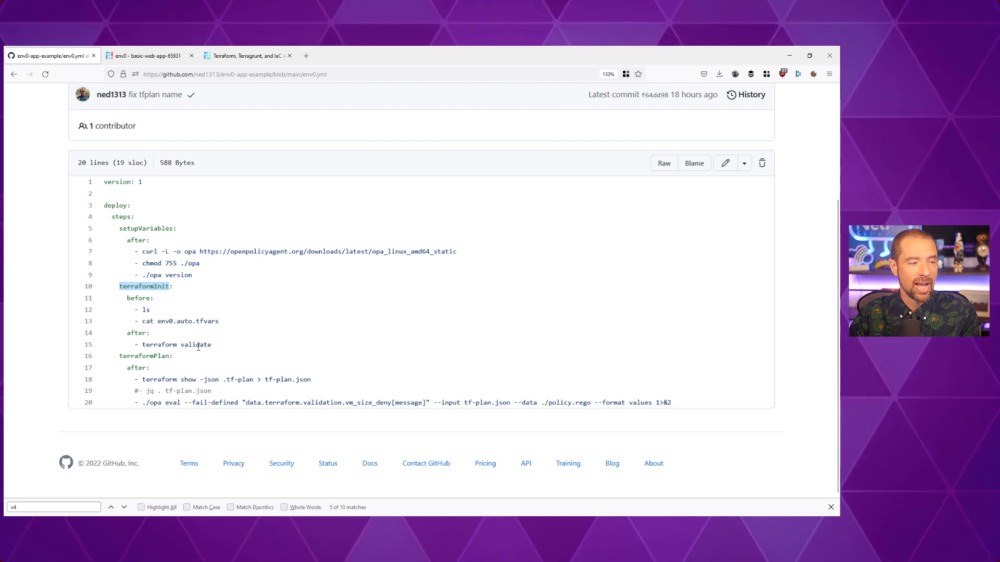
double_click(146, 334)
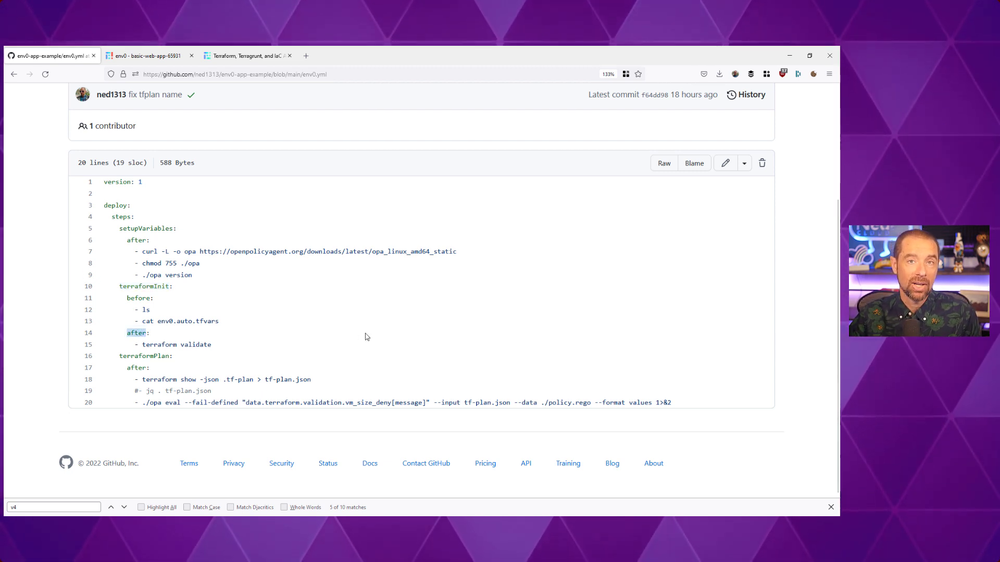
double_click(156, 357)
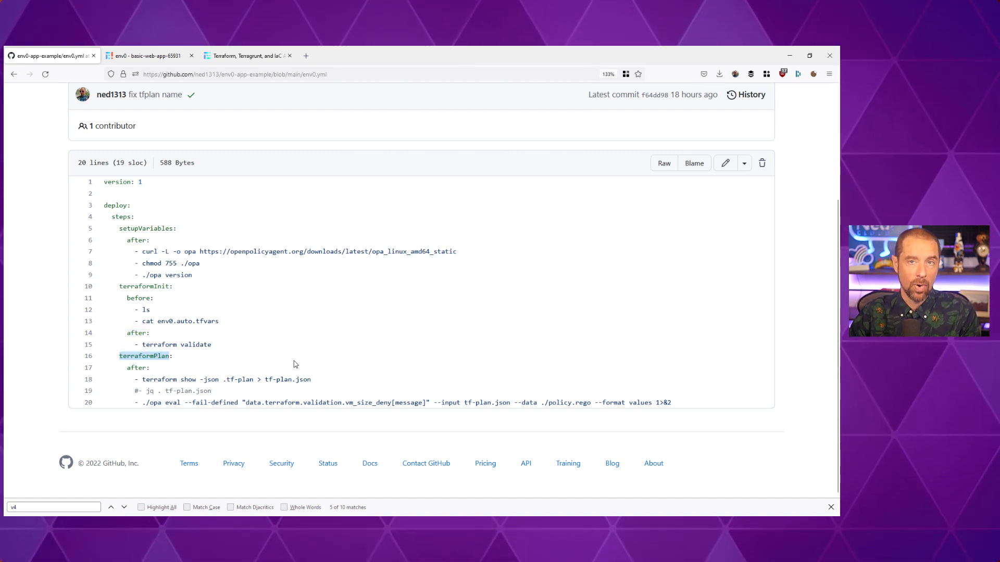
double_click(142, 368)
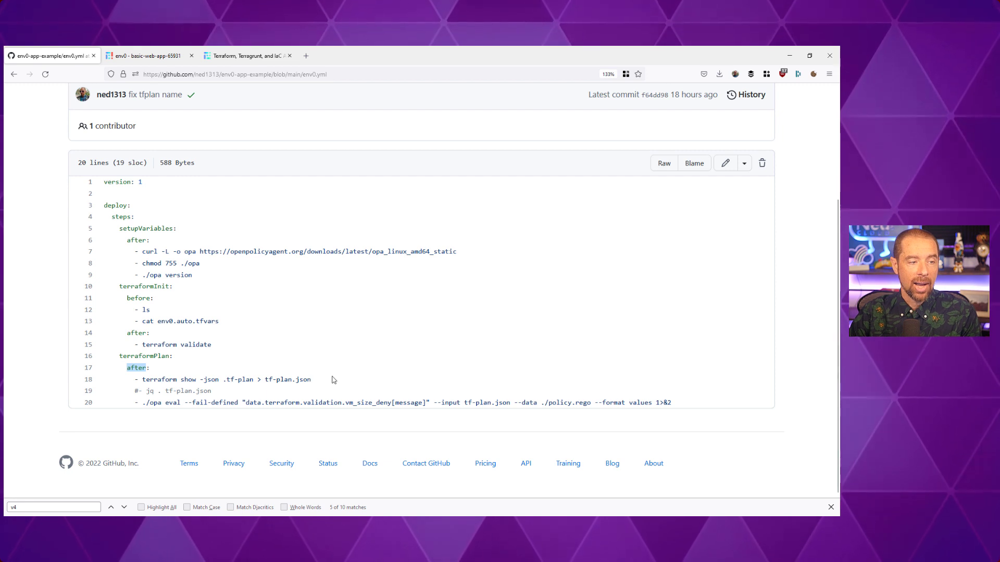
click(318, 382)
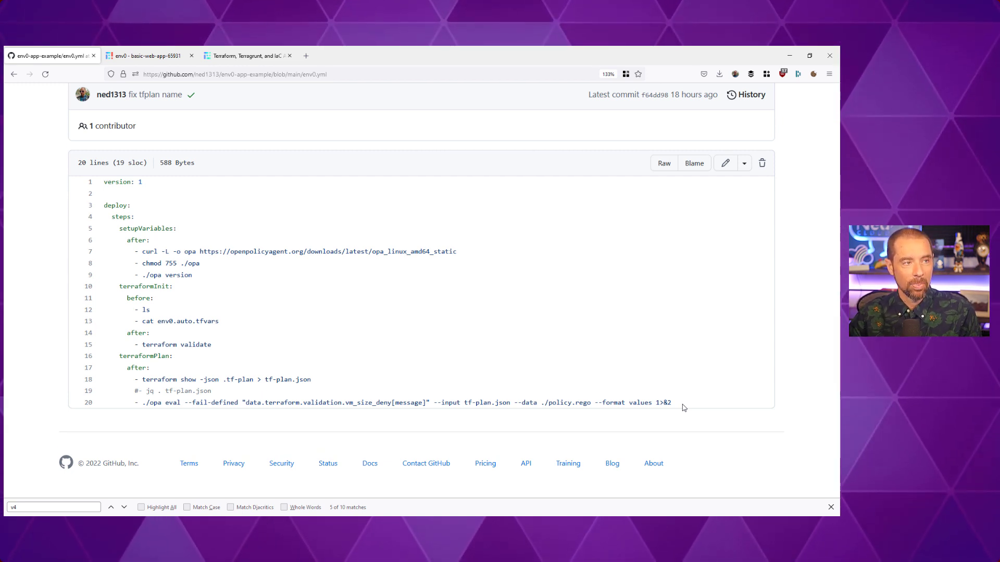
Return to the basic-web-app environment in env0 and examine the Load Variables entry in its deployment logs
click(134, 56)
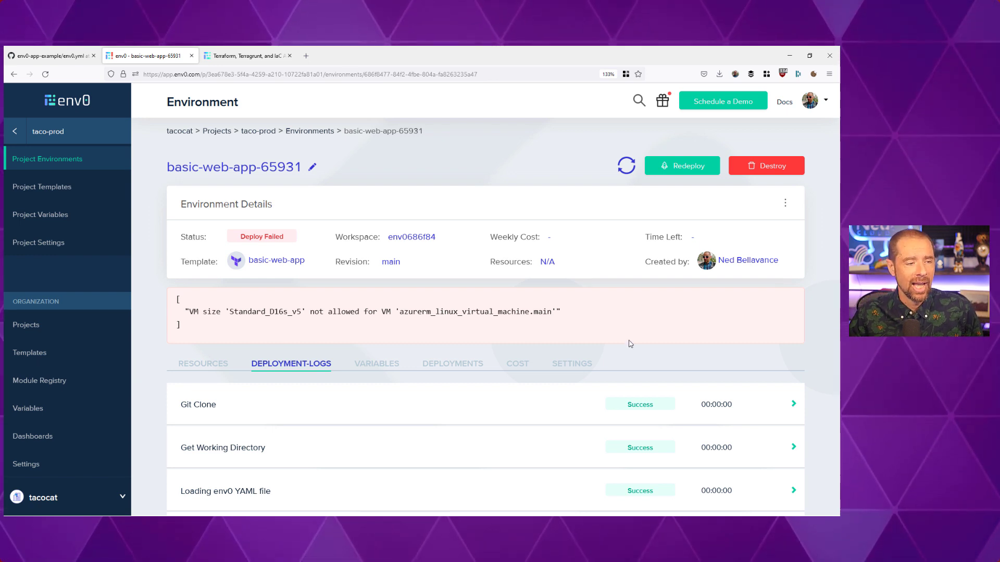
scroll(641, 408, down, 3)
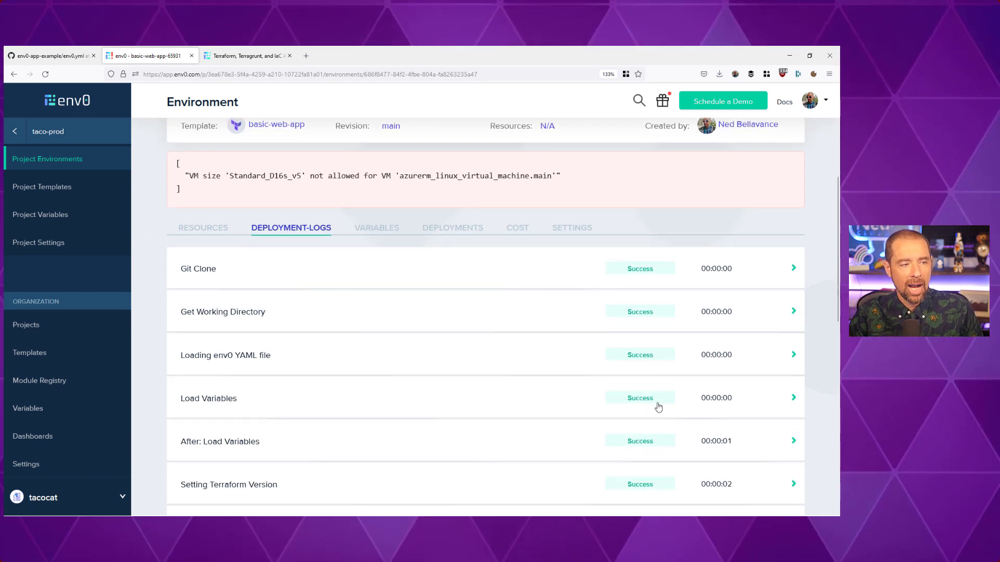
scroll(658, 407, down, 2)
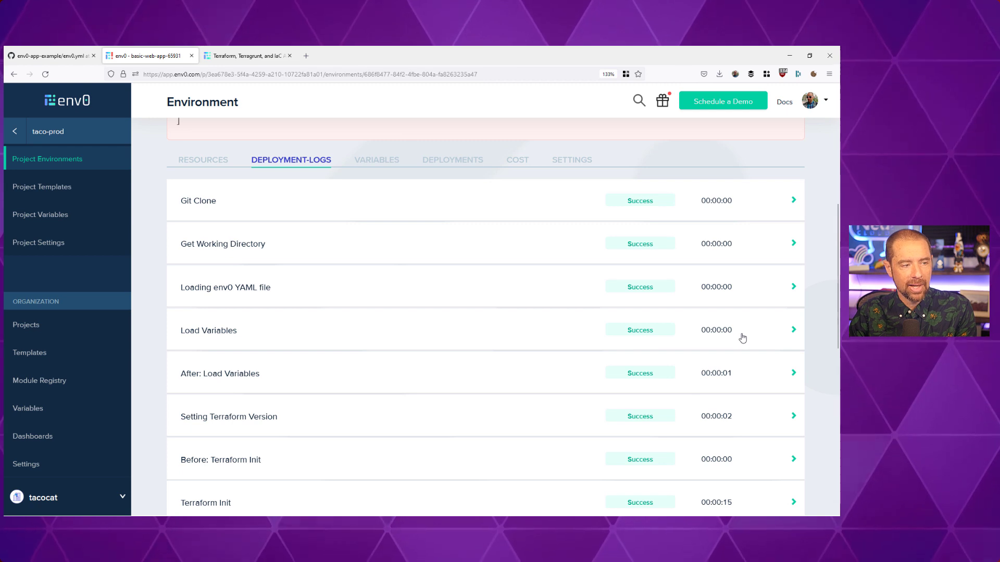
click(791, 331)
scroll(743, 370, down, 3)
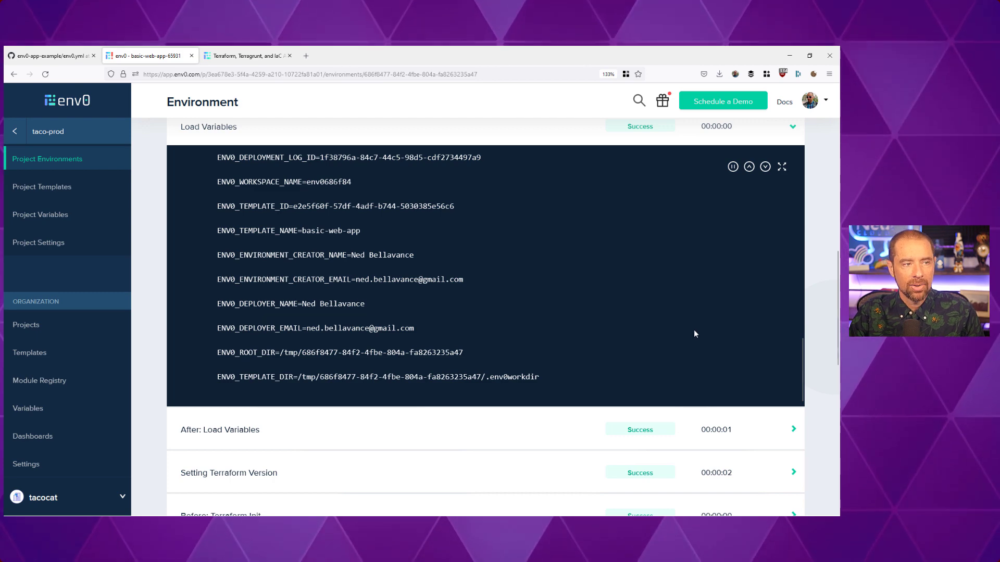
scroll(695, 329, down, 1)
scroll(763, 385, down, 1)
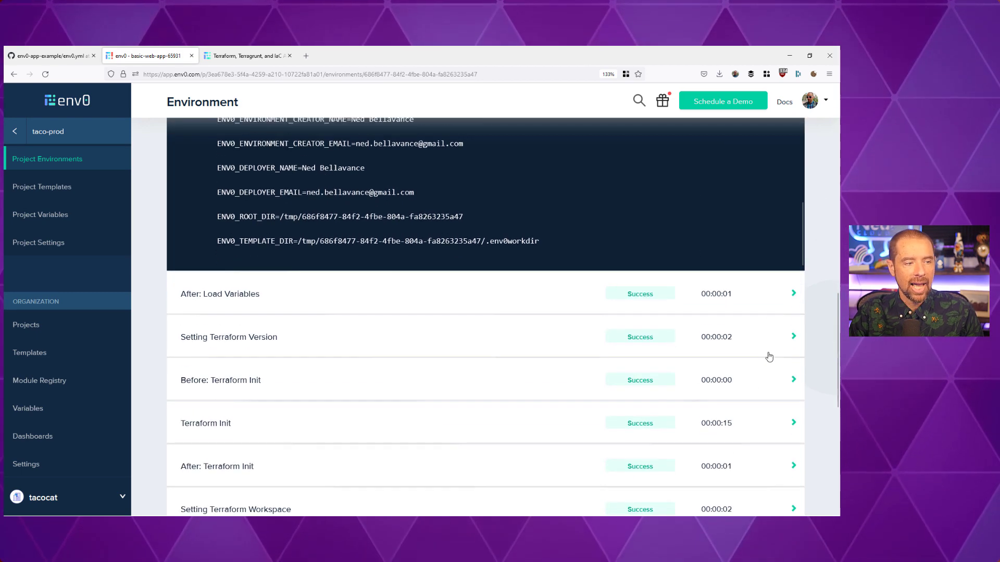
Inspect the output of the After: Terraform Init and After: Terraform Plan steps in the deployment logs
scroll(759, 417, down, 2)
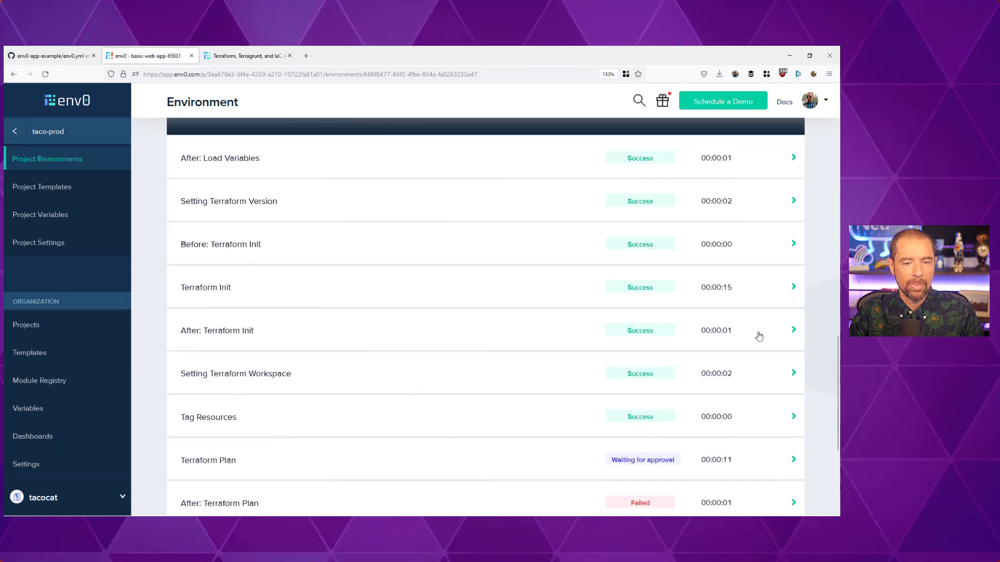
click(792, 330)
scroll(721, 353, down, 2)
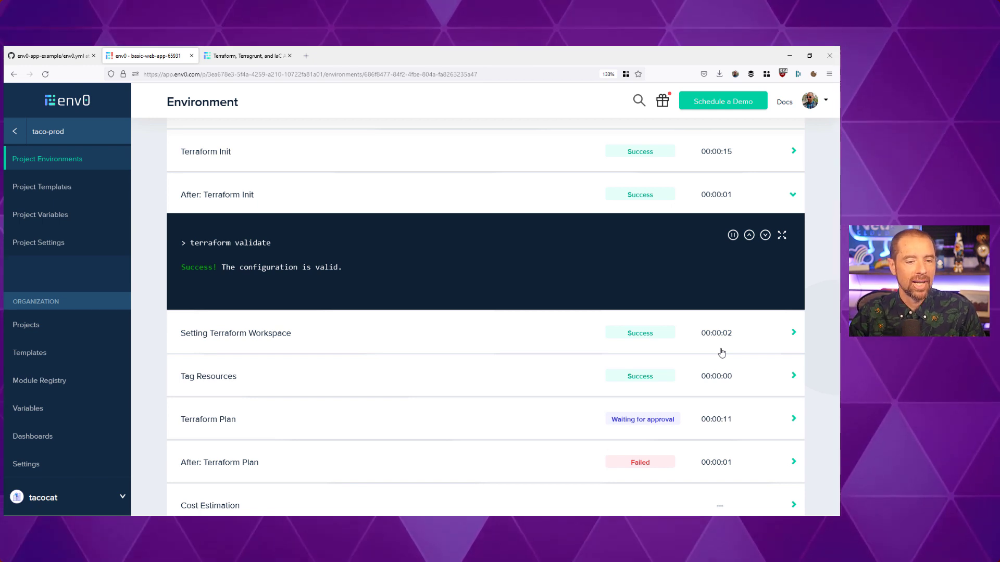
scroll(721, 352, down, 2)
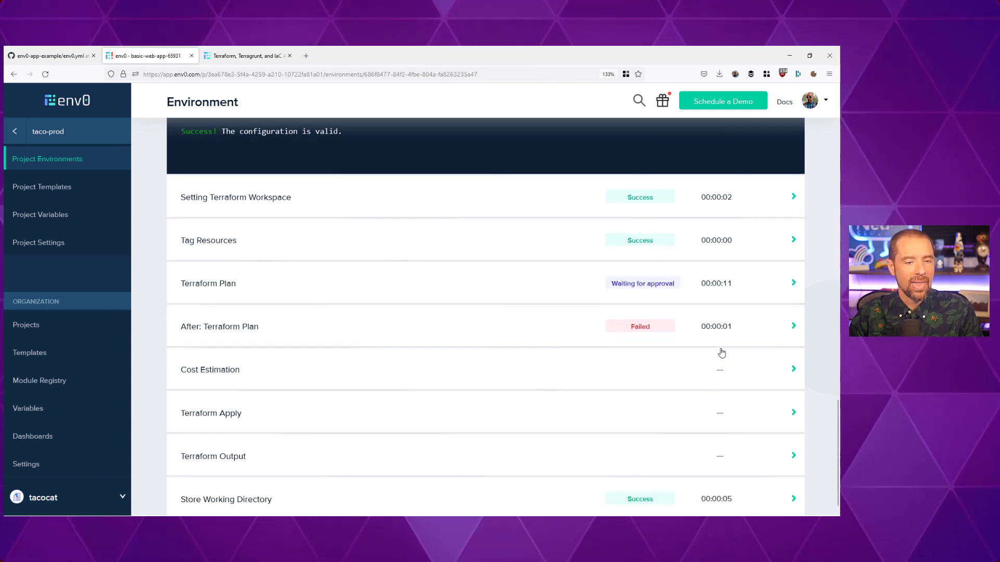
click(794, 327)
scroll(749, 355, down, 3)
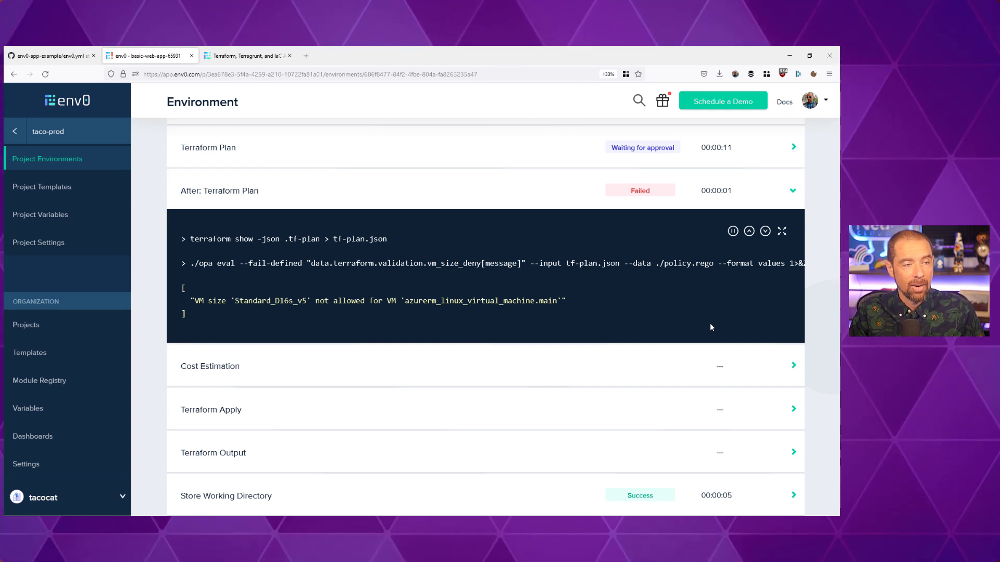
Open policy.rego in the env0-app-example repository on GitHub and examine its allowed VM sizes expression and vm_size_deny rule
click(43, 57)
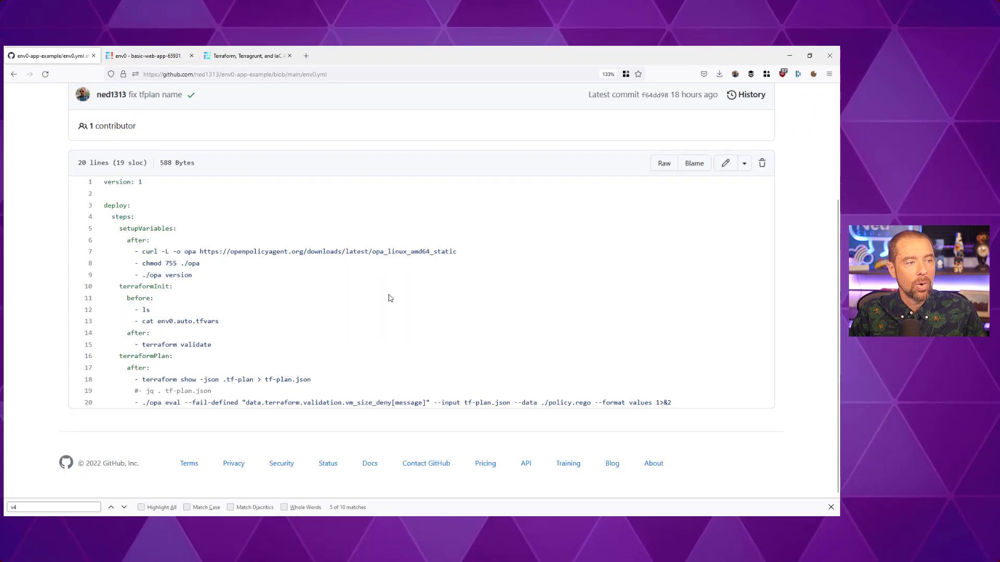
key(alt+Left)
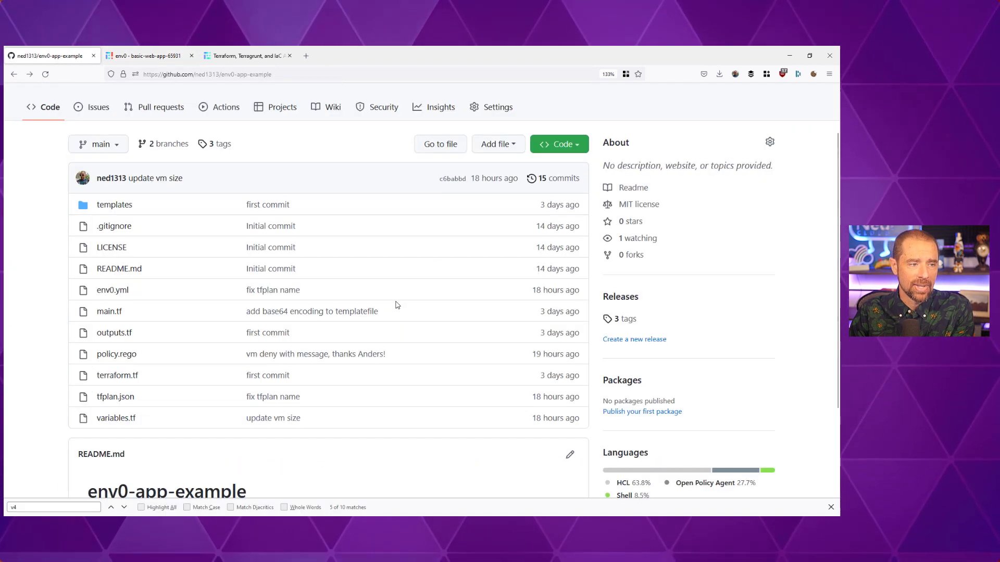
click(131, 359)
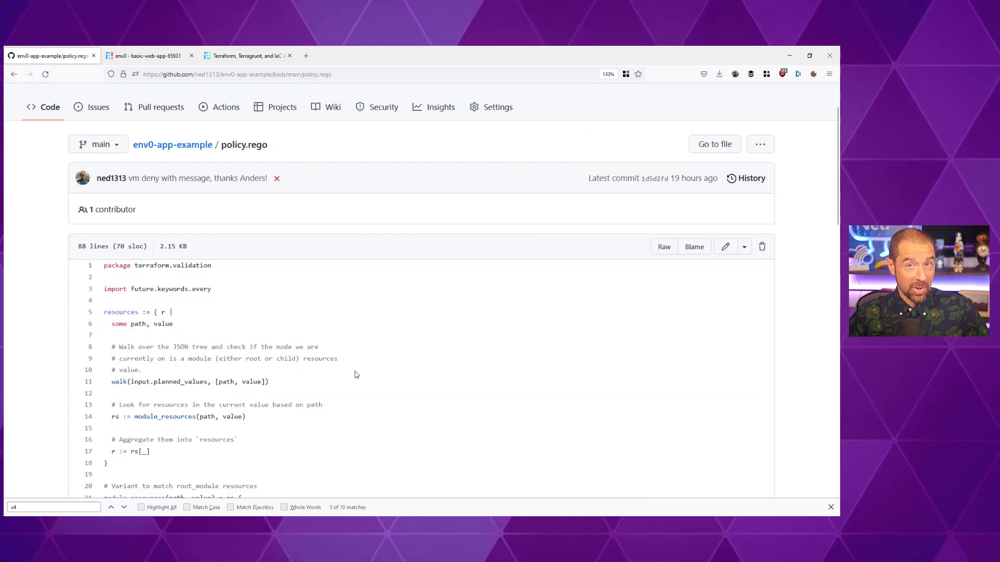
scroll(379, 386, down, 10)
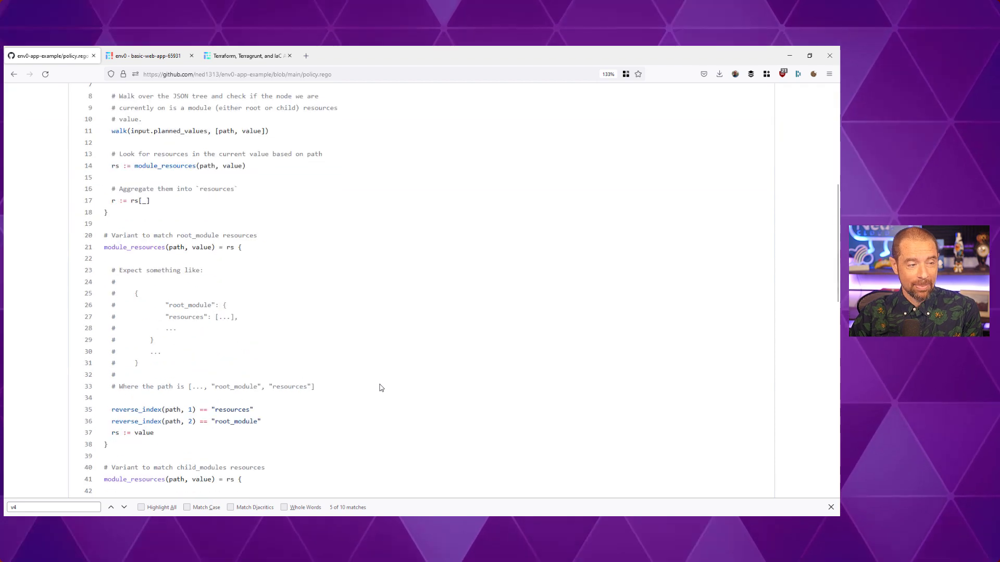
scroll(380, 388, down, 10)
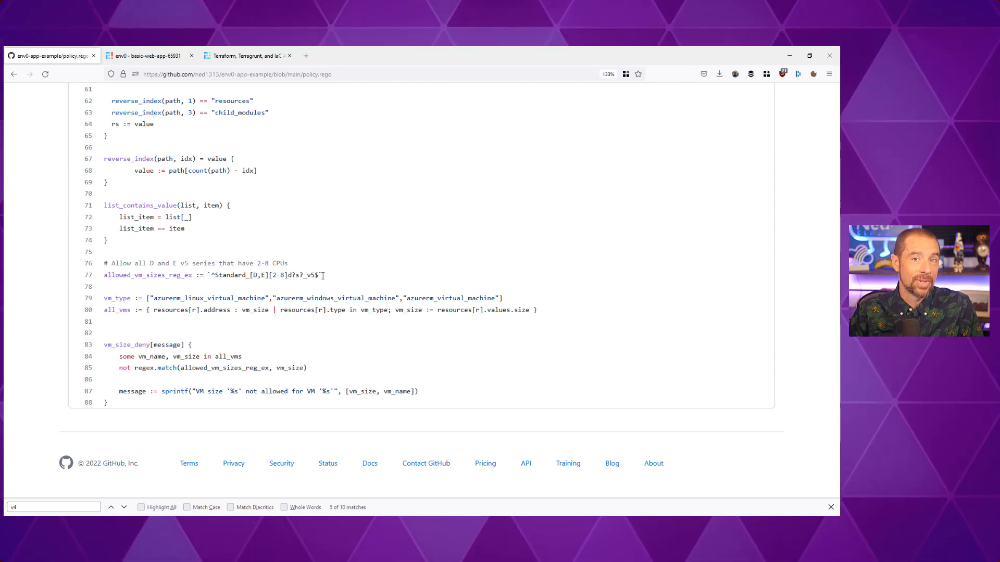
Switch back to env0, start a redeployment of the failed basic-web-app environment and expand its variables
click(146, 57)
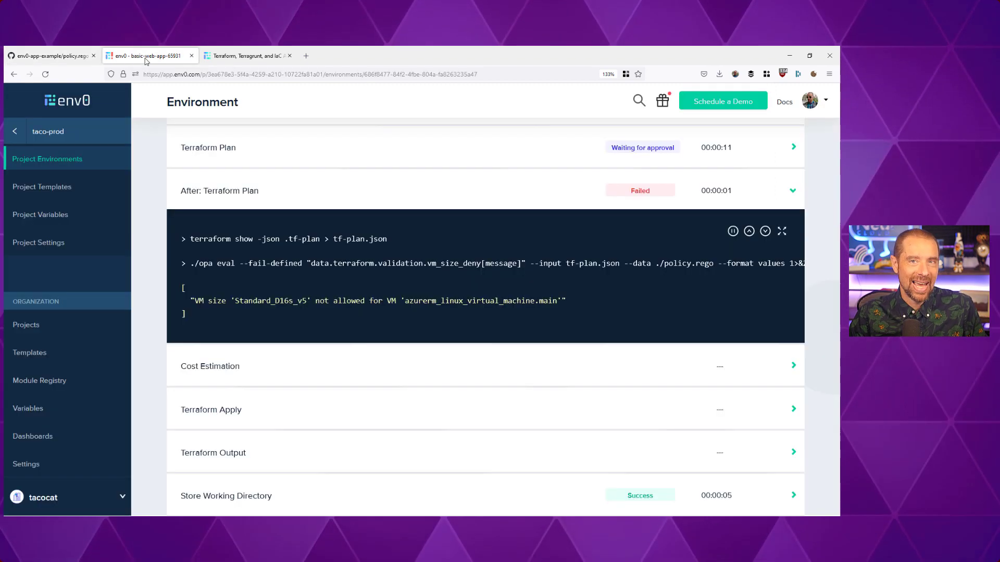
scroll(566, 222, up, 15)
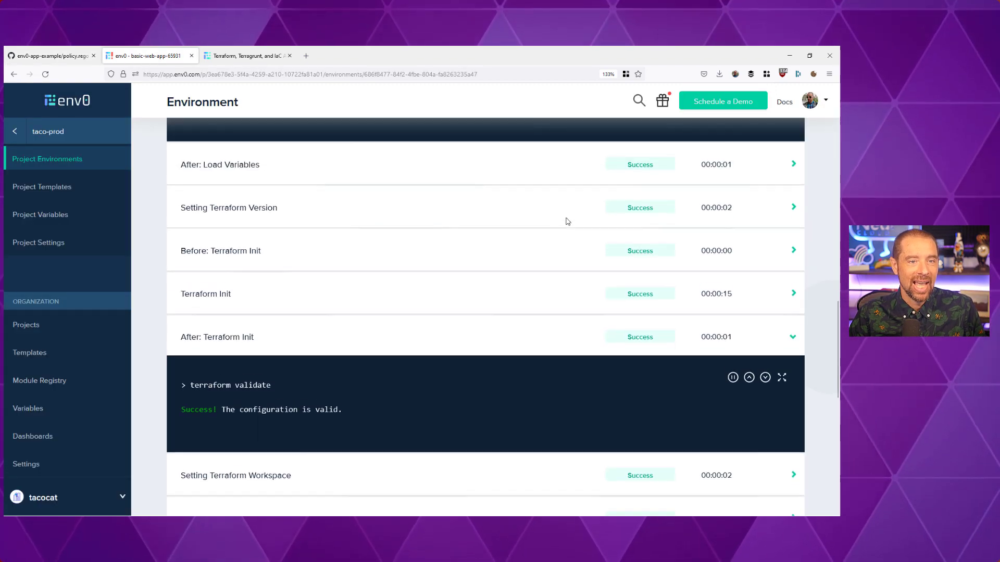
scroll(683, 214, down, 5)
scroll(677, 177, up, 10)
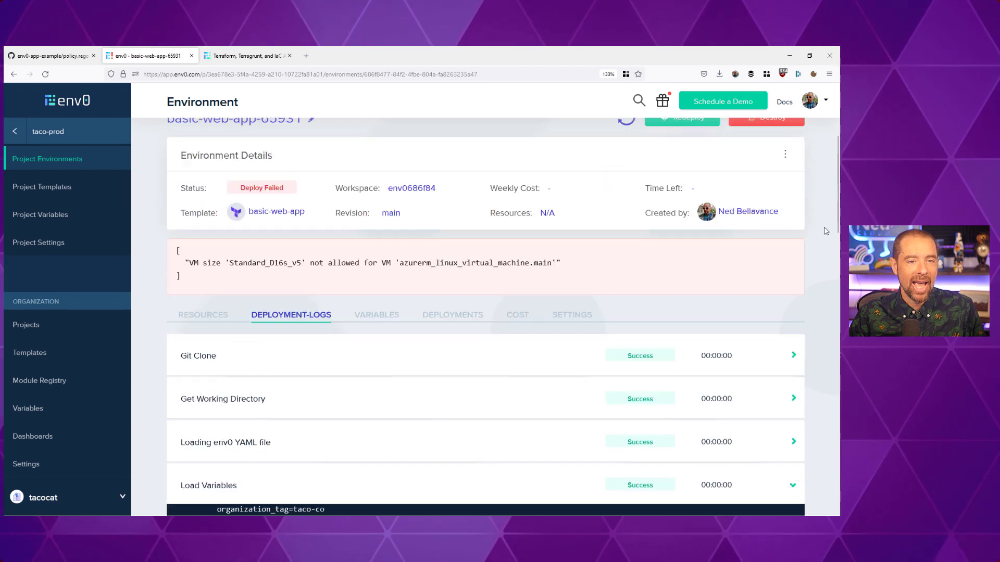
click(678, 169)
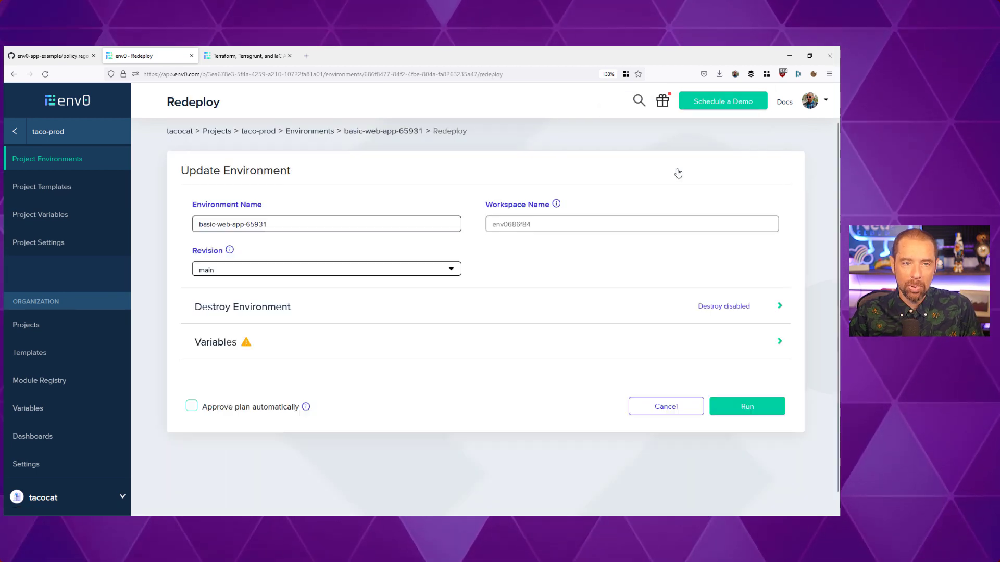
click(779, 341)
Set the vm_size variable to Standard_D8s_v5 and run the redeployment
scroll(696, 384, down, 10)
scroll(696, 384, down, 4)
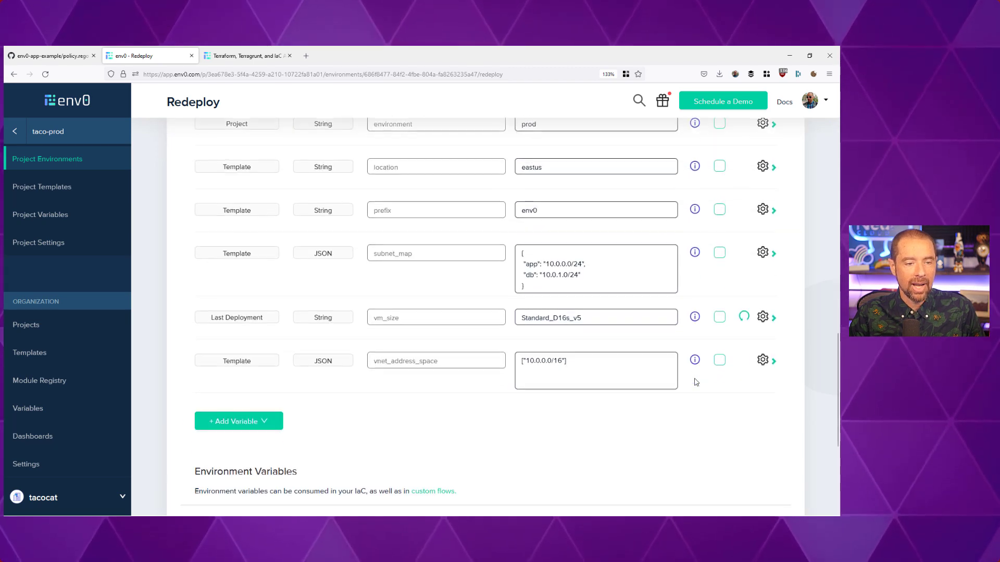
click(562, 317)
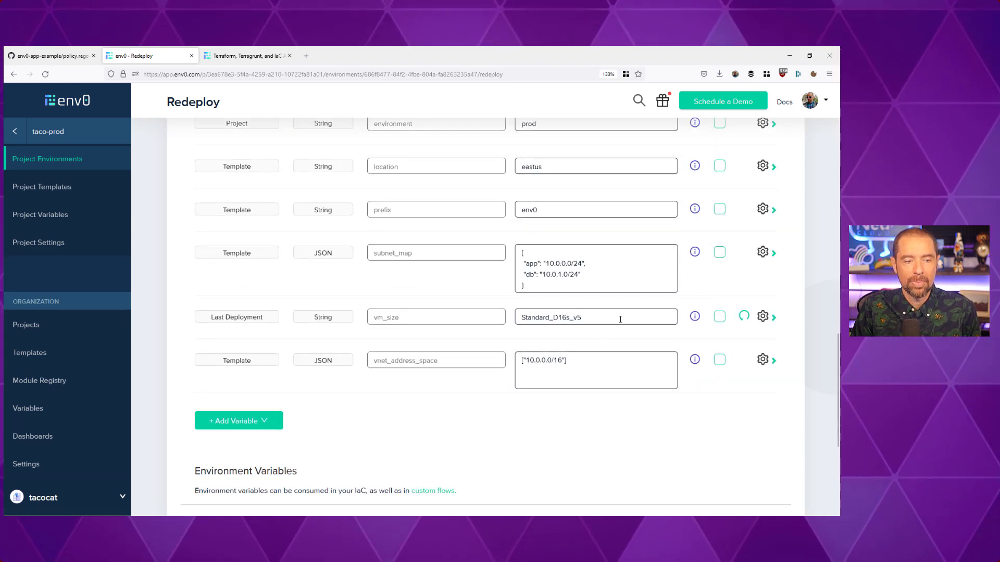
key(BackSpace)
key(Delete)
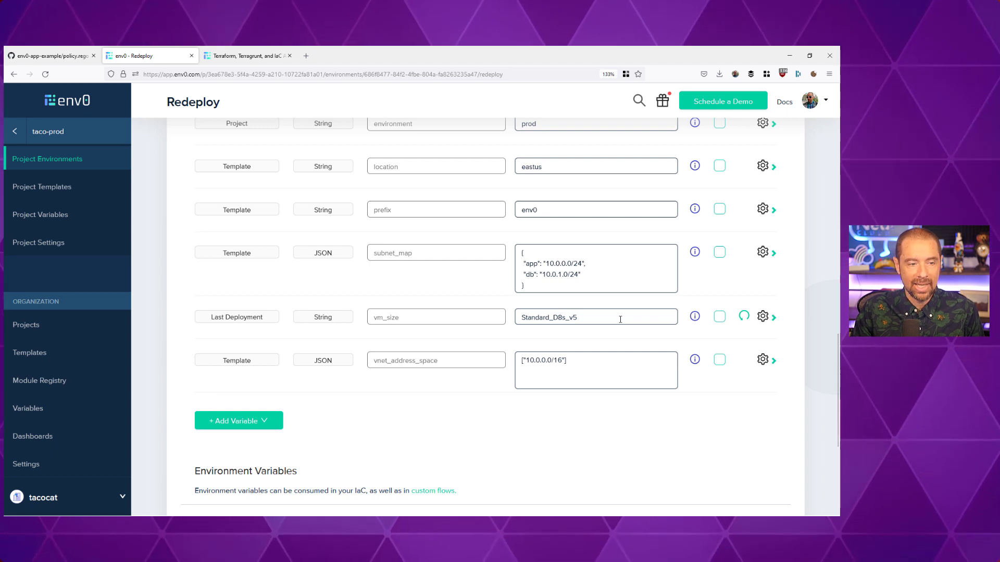
scroll(719, 406, down, 5)
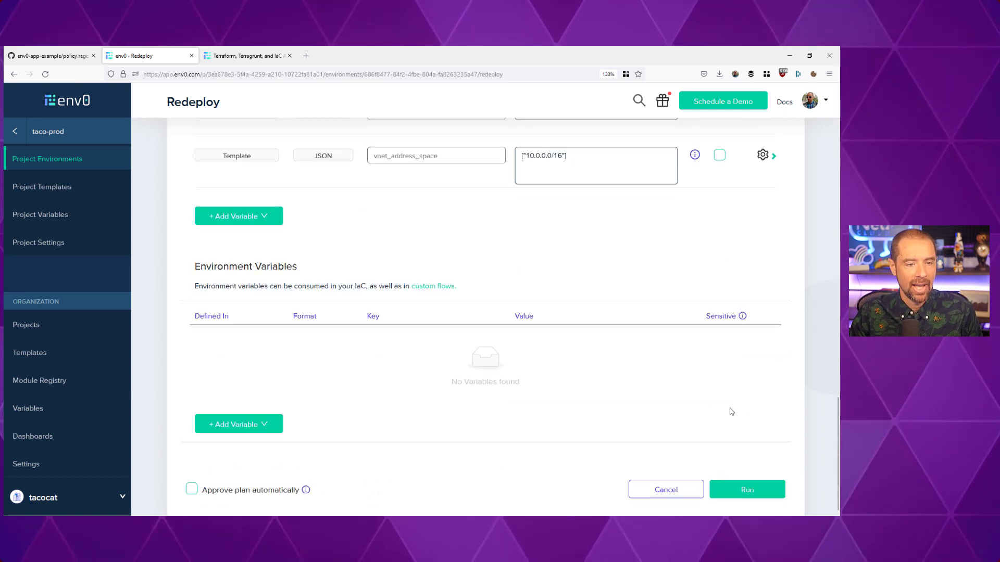
click(748, 489)
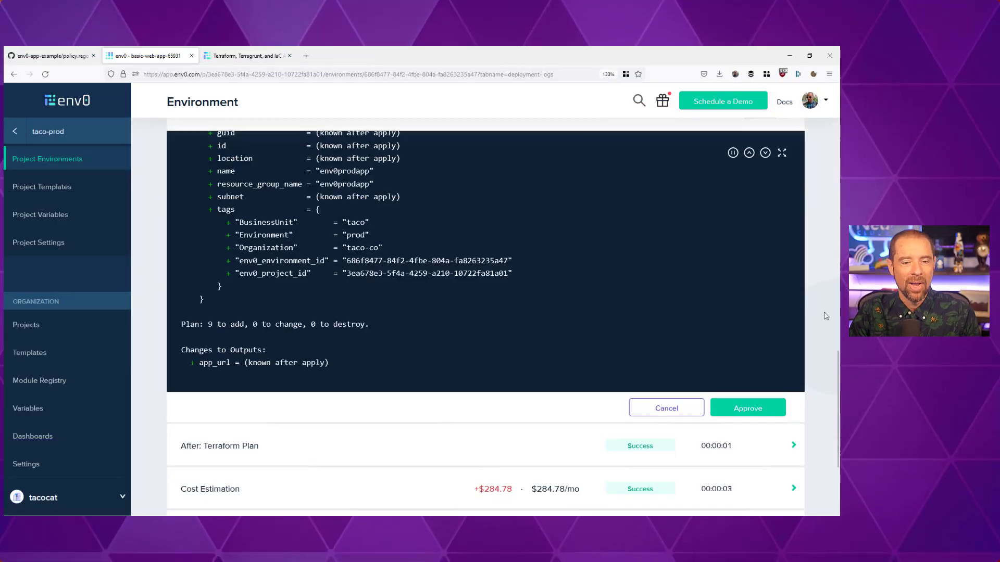
Check the After: Terraform Plan log of the redeployment and approve the Terraform plan
scroll(825, 316, down, 2)
click(793, 381)
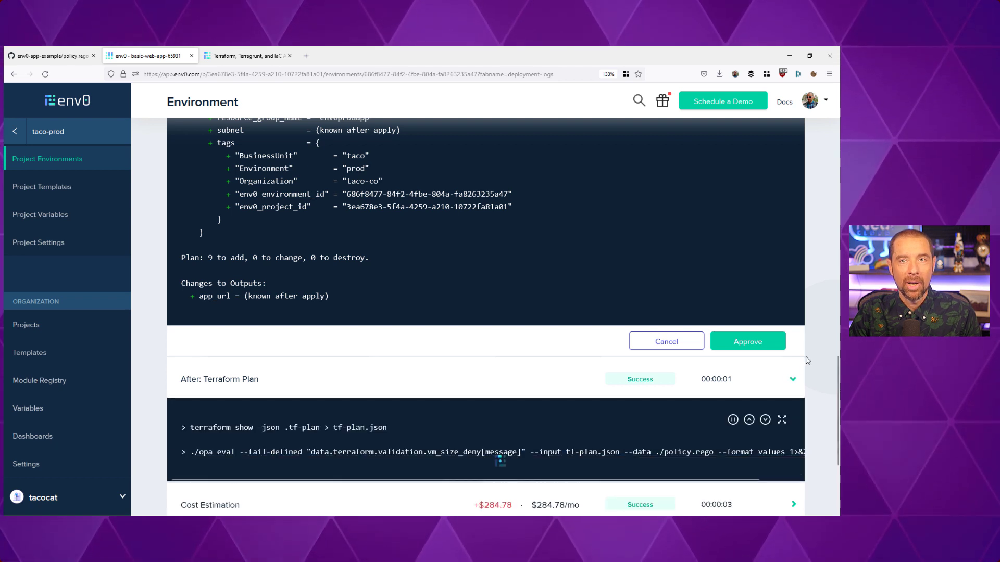
scroll(802, 372, down, 4)
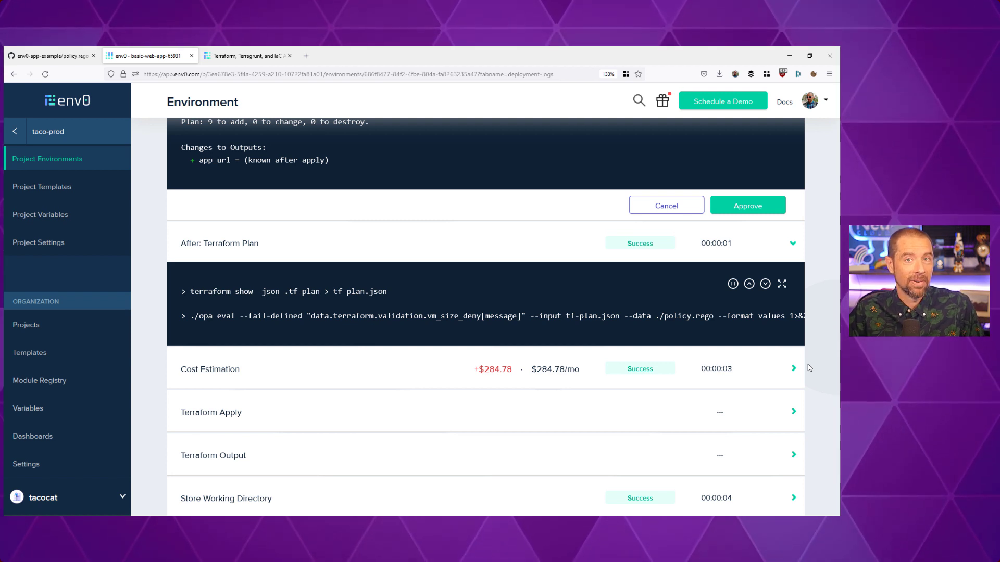
click(748, 208)
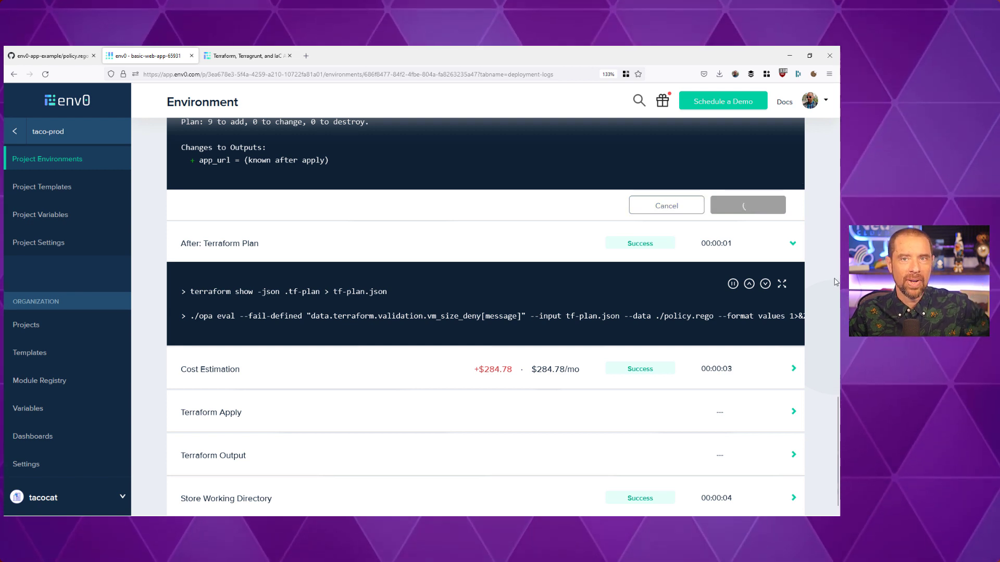